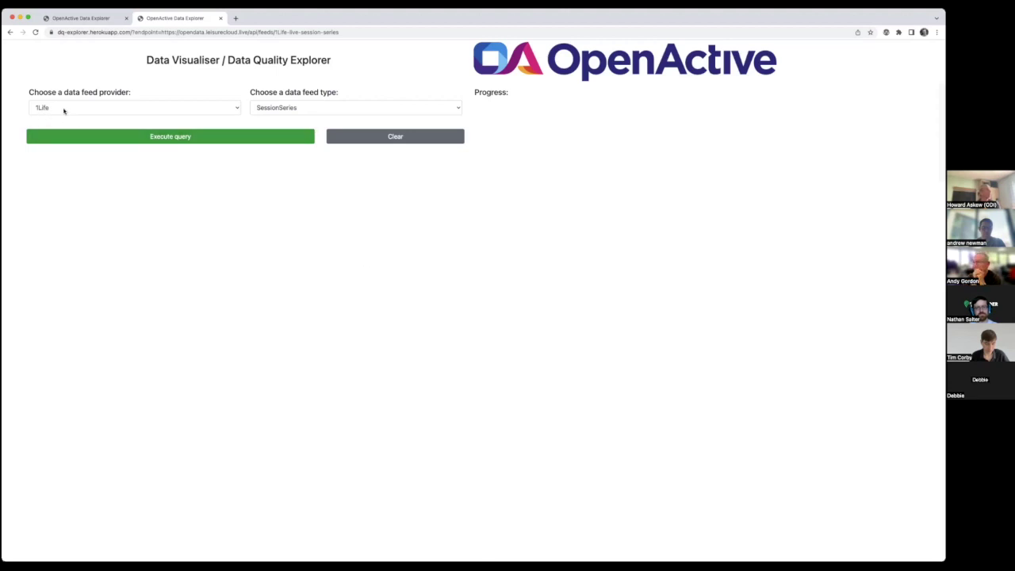
# Step: Run the data quality query for the 1Life provider's SessionSeries feed
pyautogui.click(92, 111)
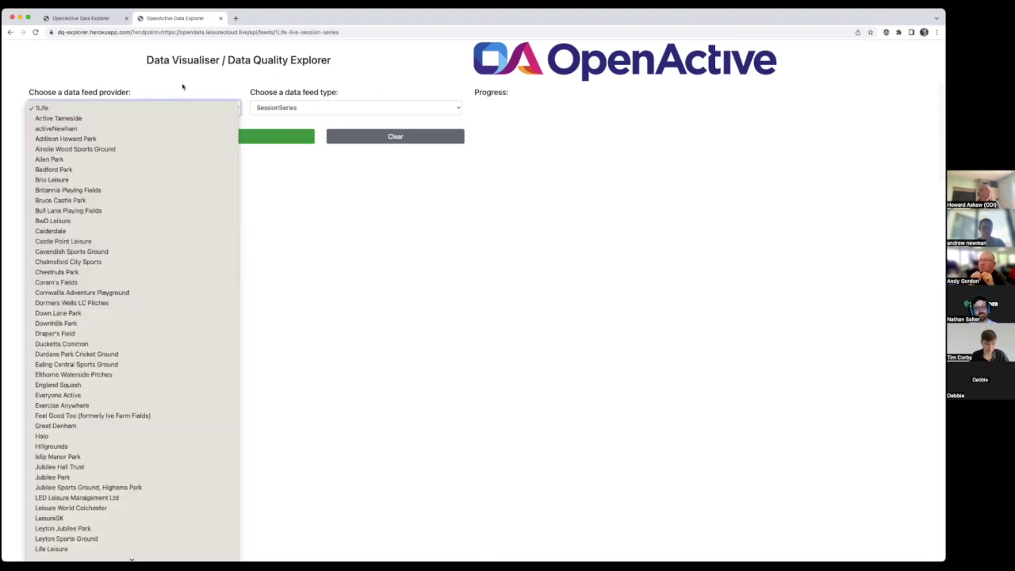
pyautogui.click(103, 109)
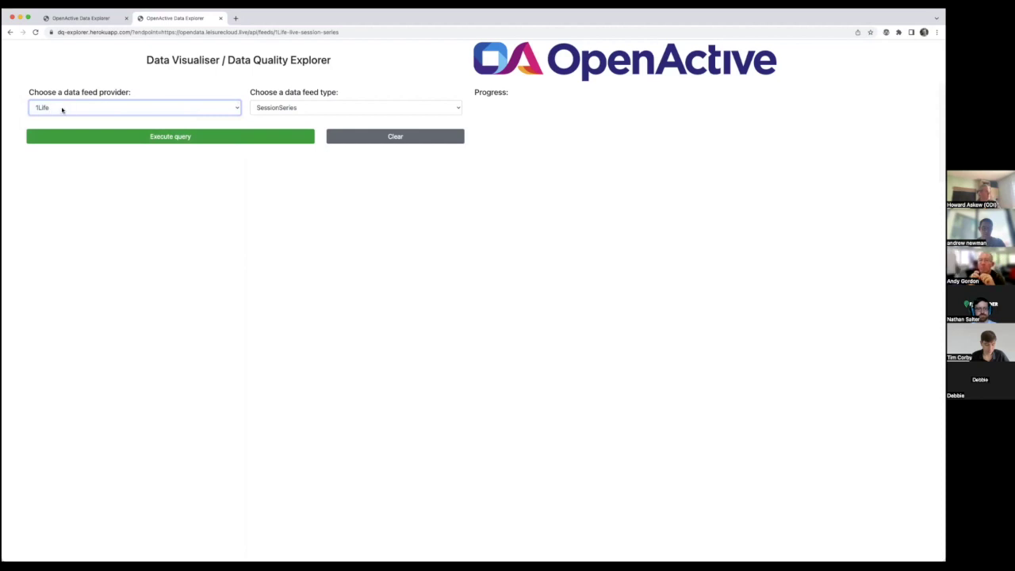
pyautogui.click(289, 109)
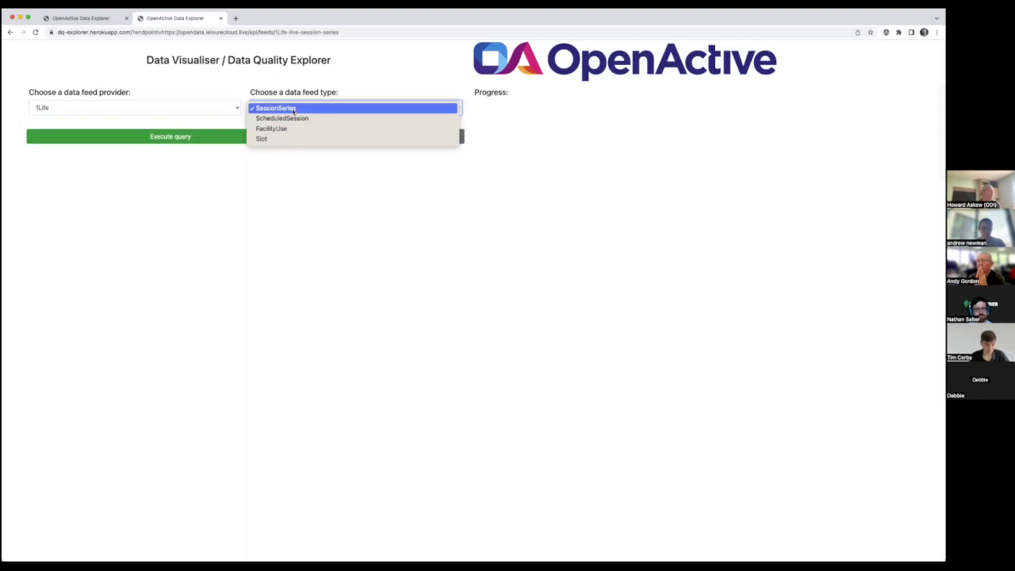
pyautogui.click(294, 111)
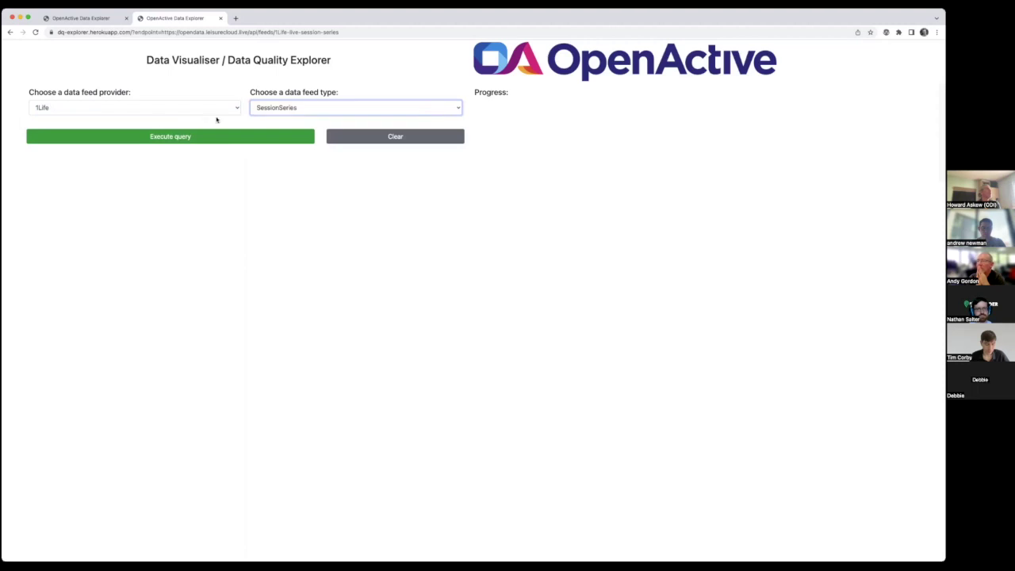
pyautogui.click(175, 138)
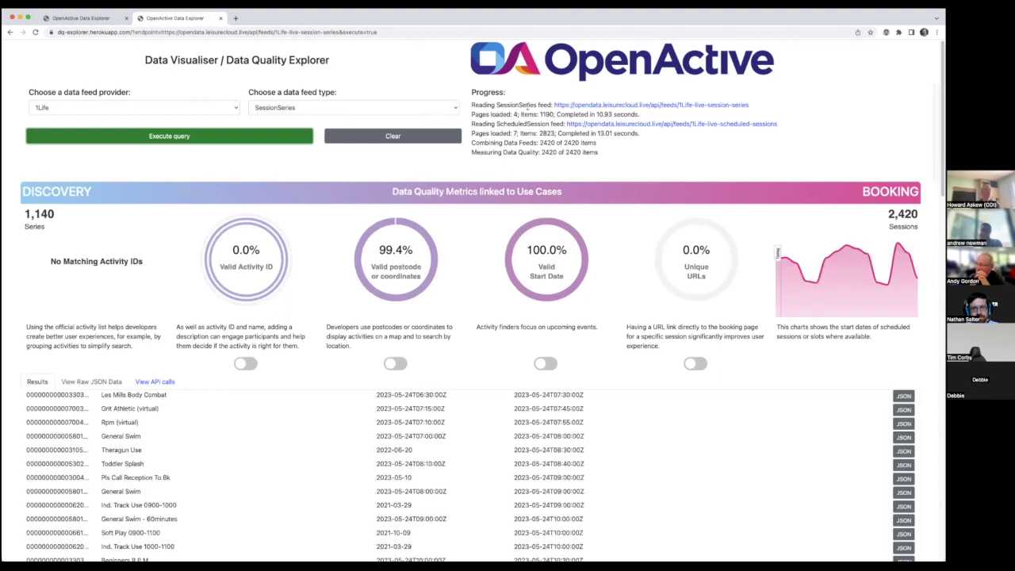
# Step: View the source pages of the SessionSeries and ScheduledSession feeds linked in the query progress, and return to the explorer
pyautogui.click(692, 105)
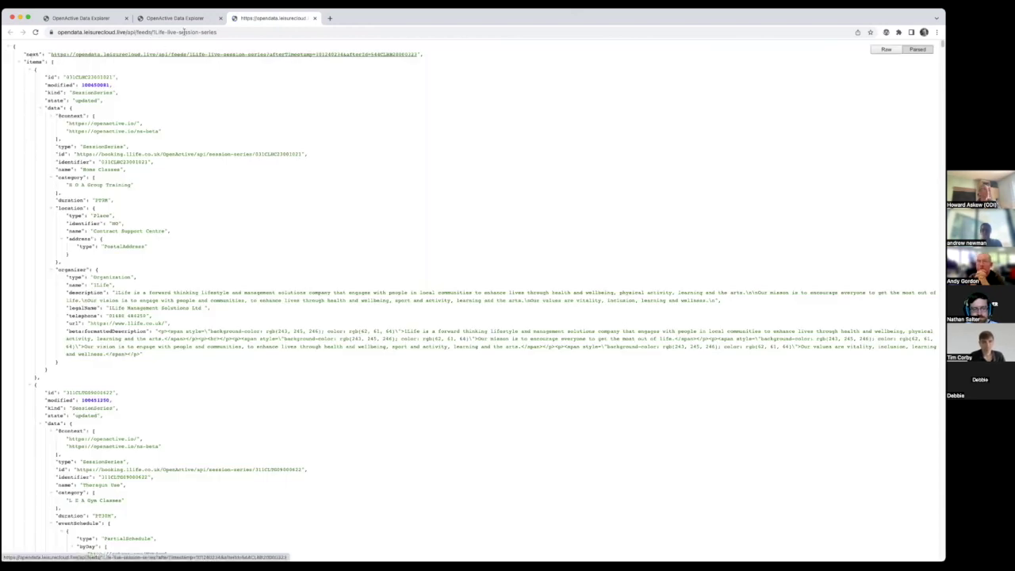
pyautogui.hotkey('ctrl', 'shift', 'Tab')
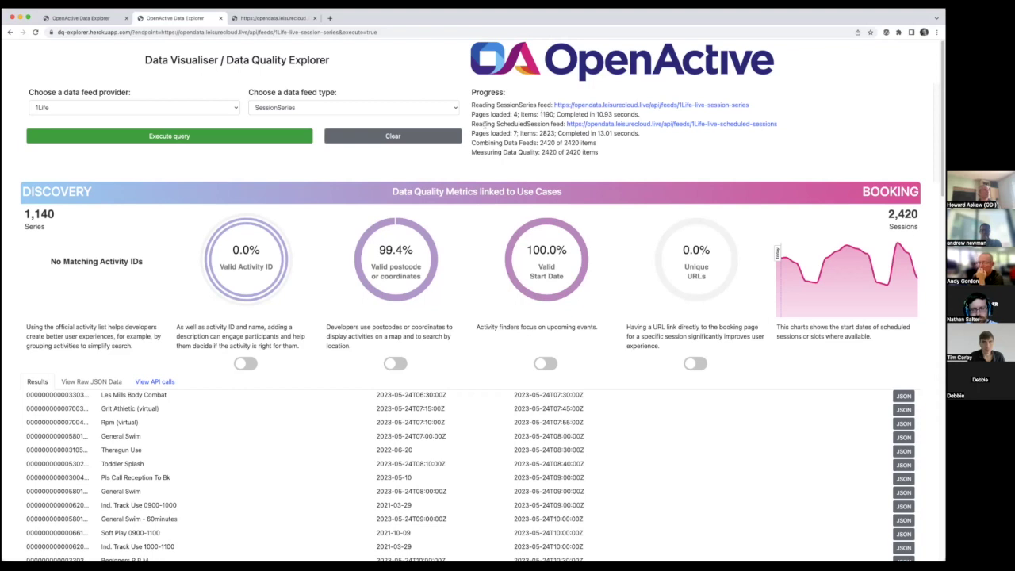
pyautogui.click(319, 107)
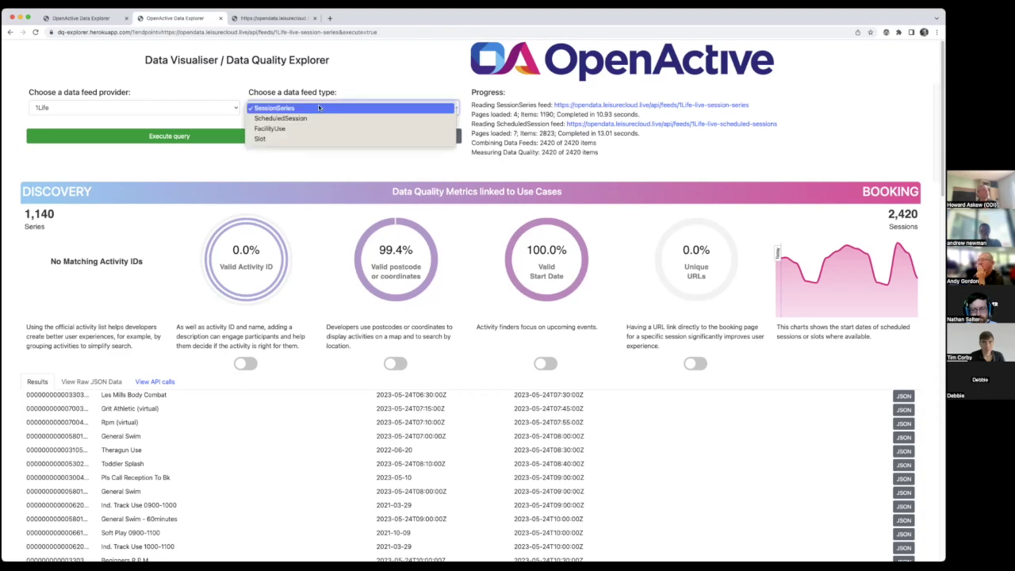
pyautogui.click(399, 81)
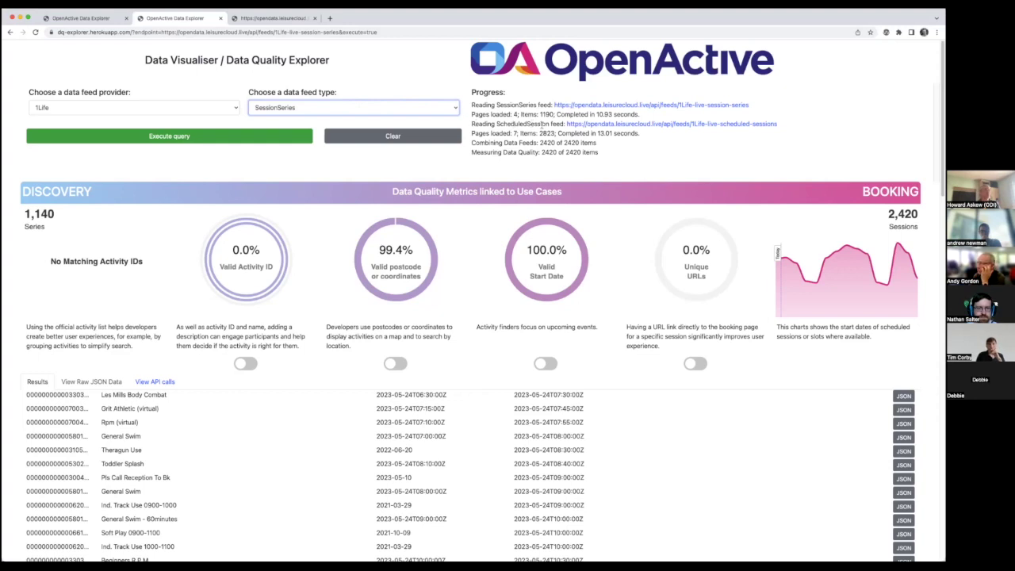
pyautogui.click(710, 124)
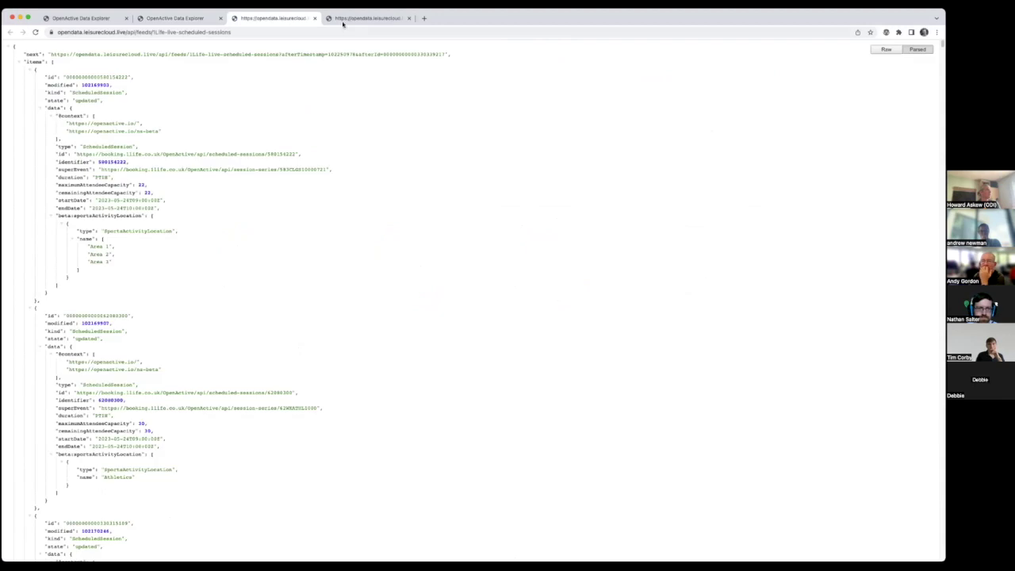
pyautogui.click(174, 19)
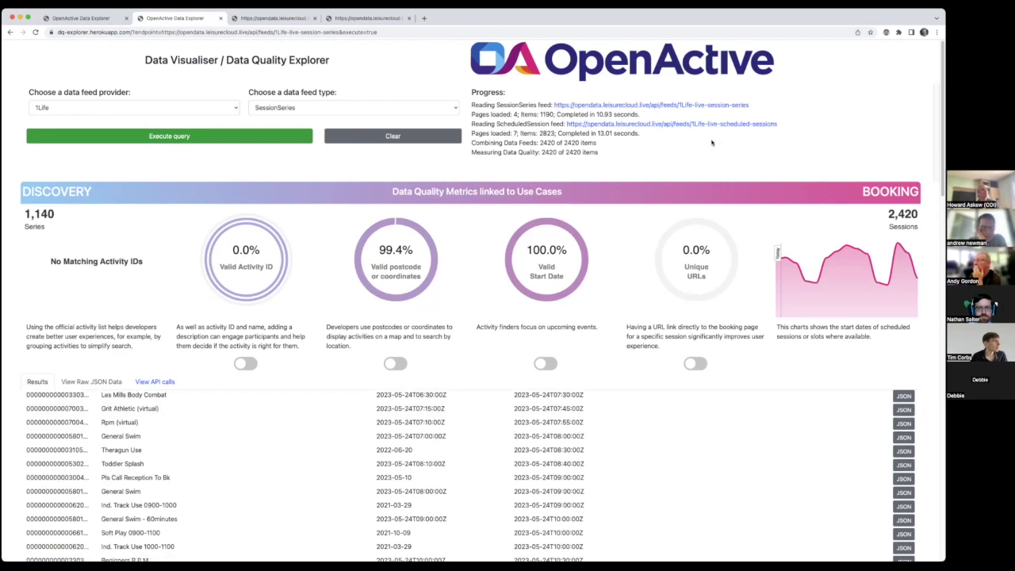
# Step: View the list of API calls made by the query, and return to the results list and metrics
pyautogui.click(154, 382)
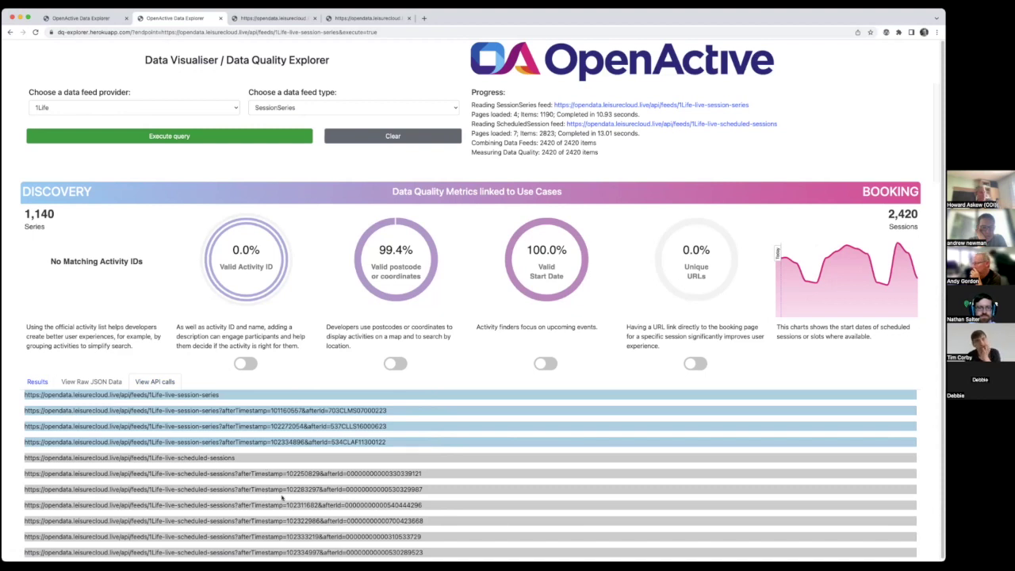
pyautogui.click(36, 382)
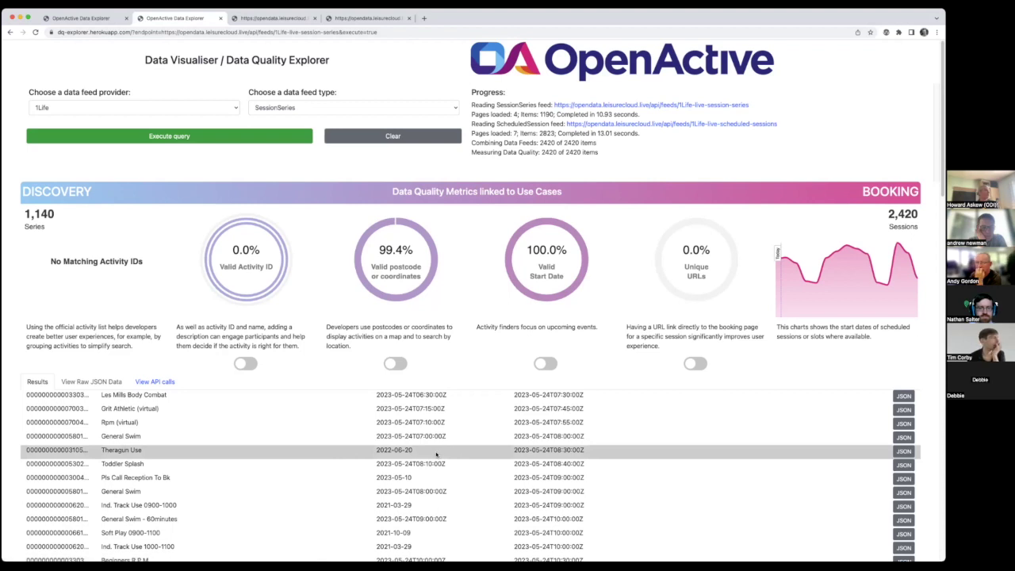
pyautogui.moveTo(838, 300)
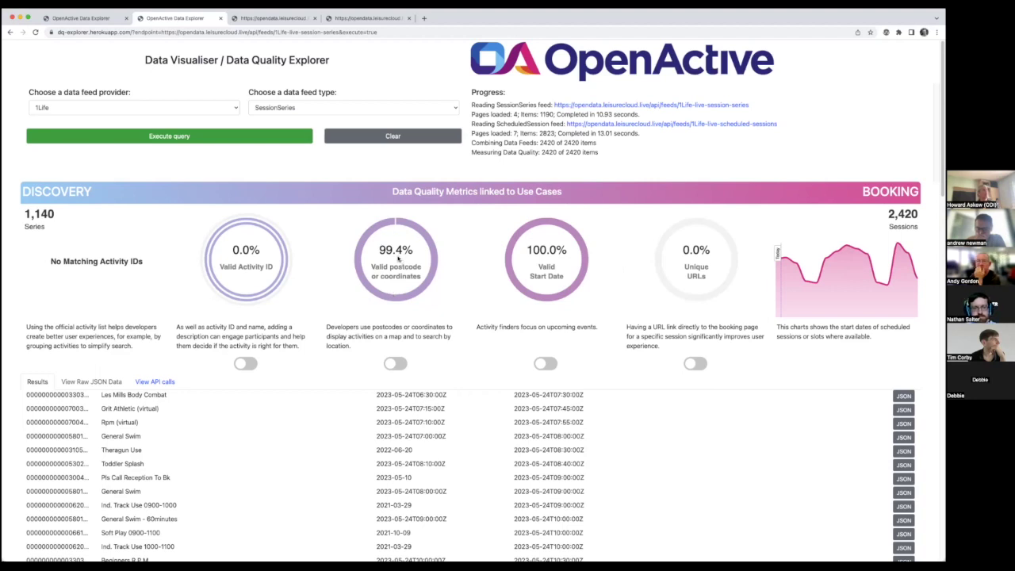
# Step: Turn on the filter under the valid postcode or coordinates metric and examine the raw JSON of the first Home Classes session
pyautogui.click(396, 364)
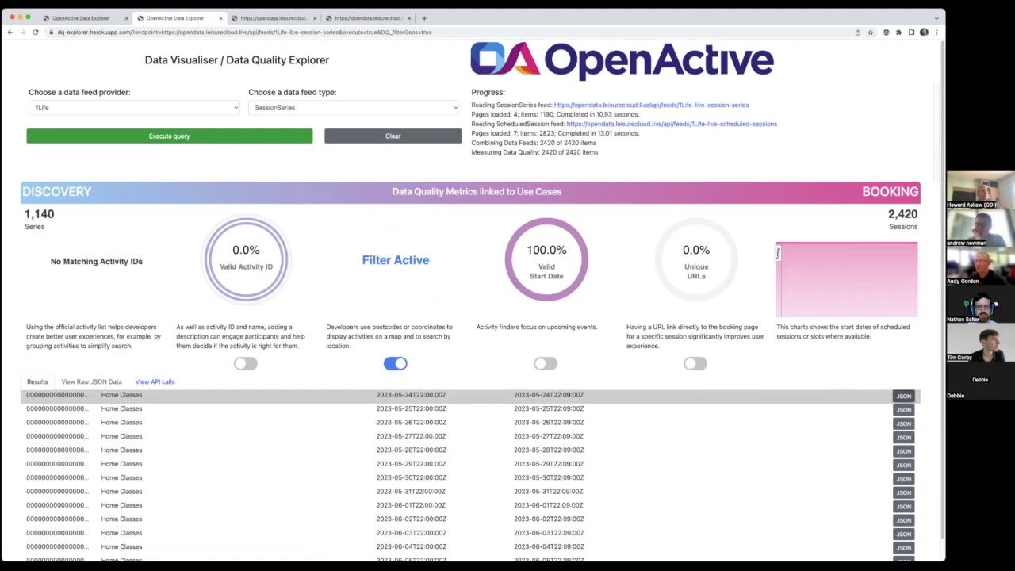
pyautogui.click(904, 395)
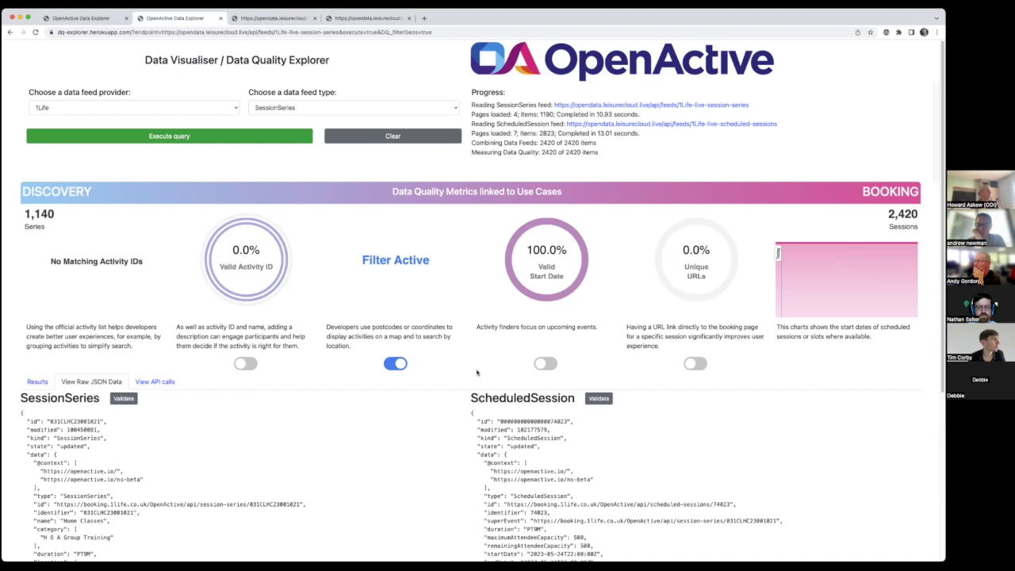
pyautogui.scroll(-3, 321, 307)
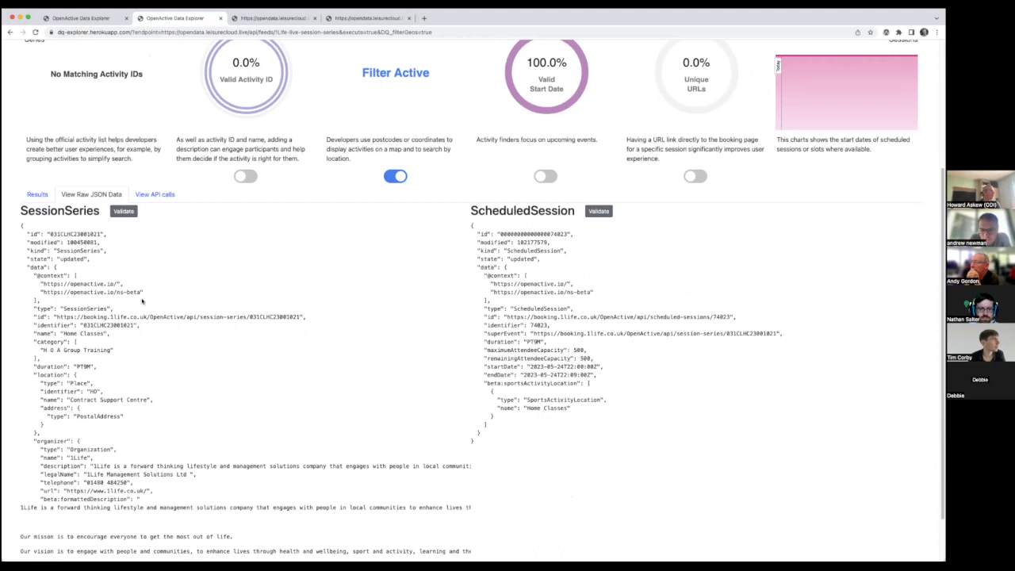
pyautogui.scroll(-2, 143, 325)
pyautogui.scroll(-3, 144, 341)
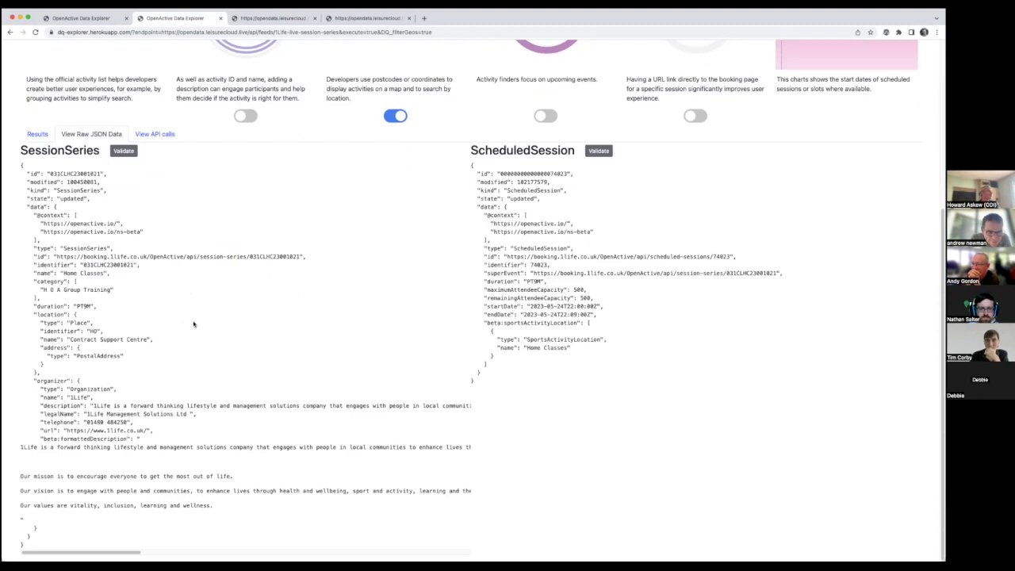
pyautogui.scroll(5, 193, 324)
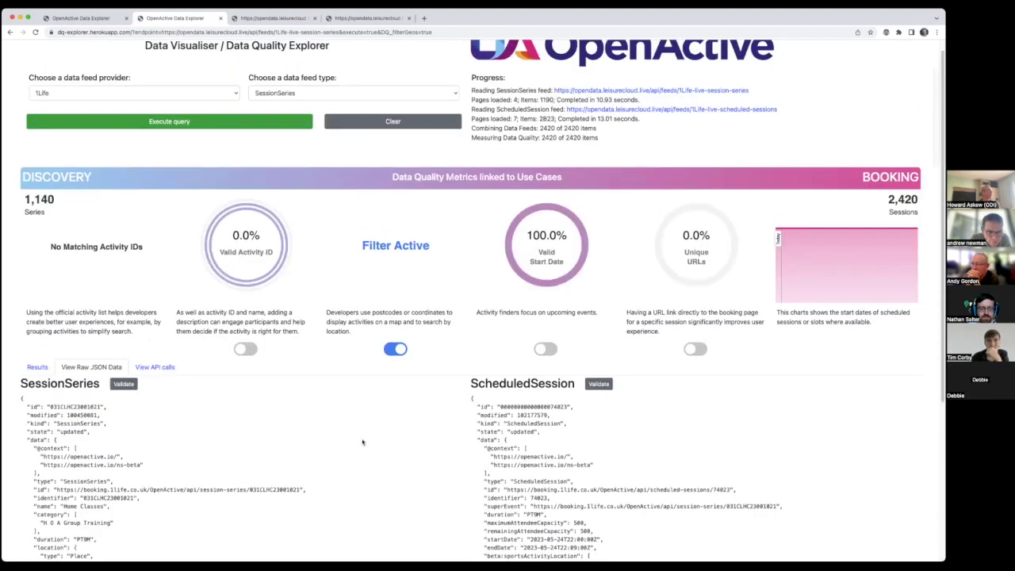
pyautogui.scroll(-3, 196, 353)
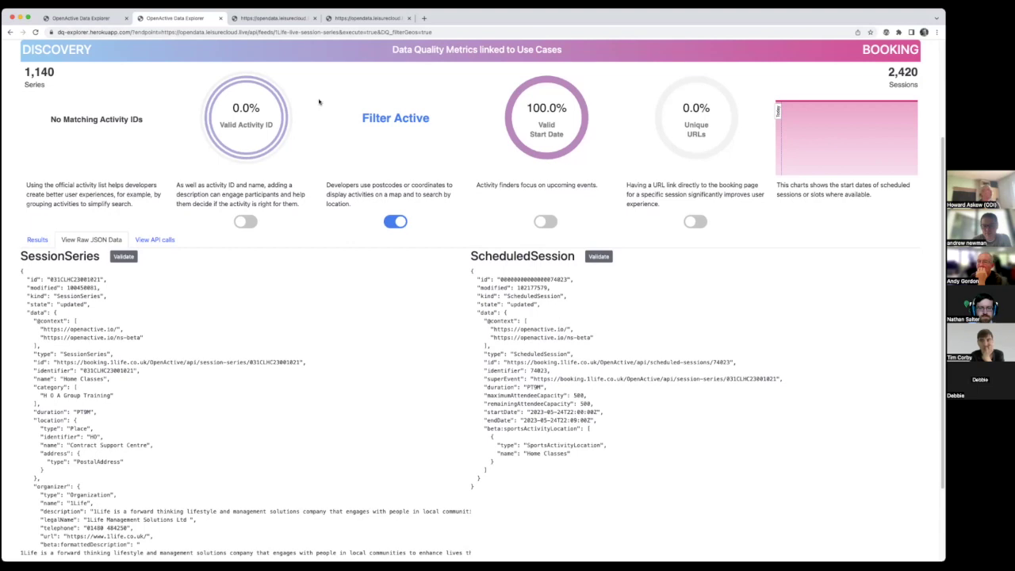
# Step: Load the OpenActive Validator in a new browser tab and validate the ScheduledSession JSON of the Home Classes record there
pyautogui.click(599, 256)
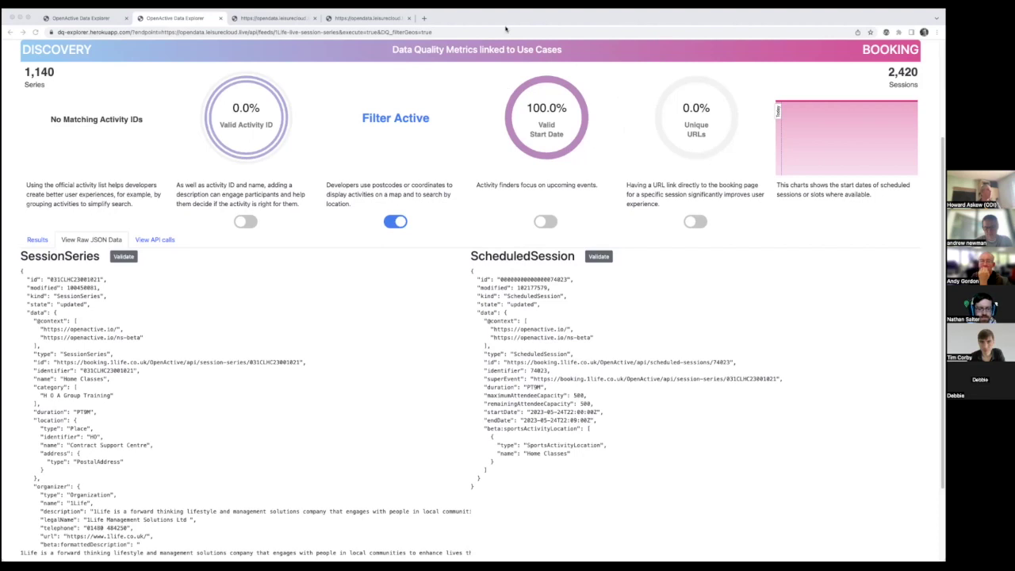
pyautogui.click(423, 18)
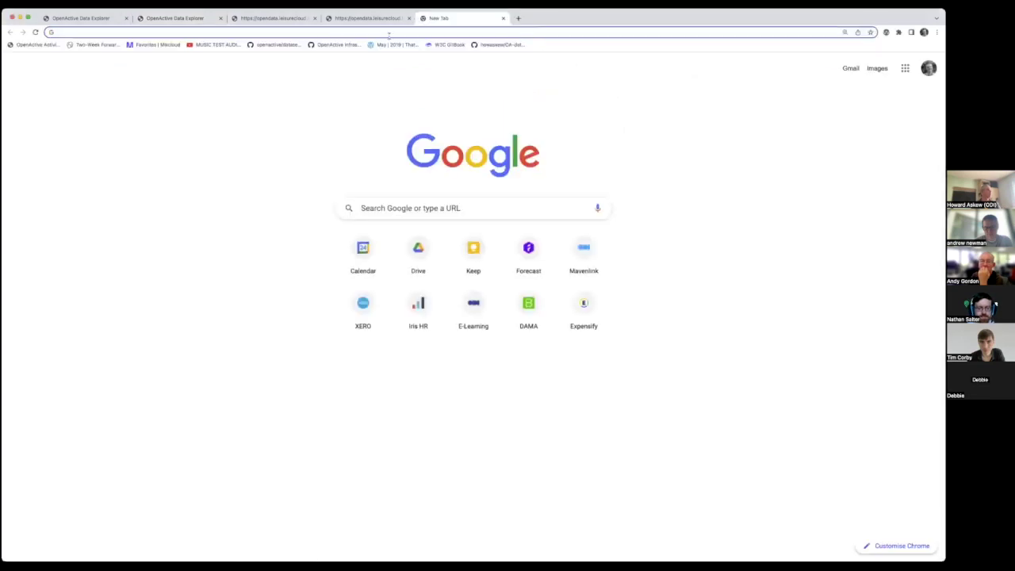
pyautogui.write('validator')
pyautogui.press('Return')
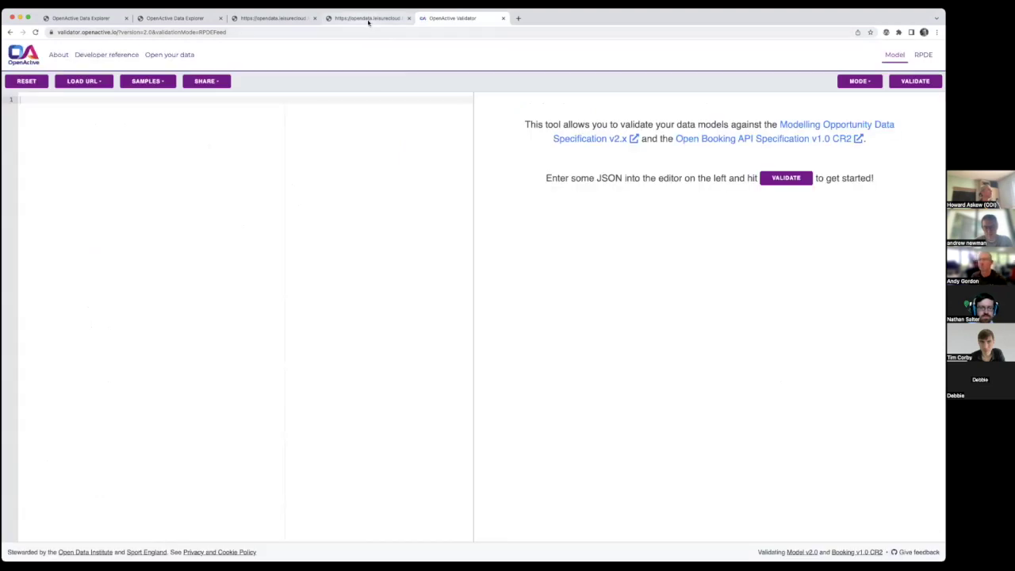
pyautogui.click(368, 23)
pyautogui.click(460, 20)
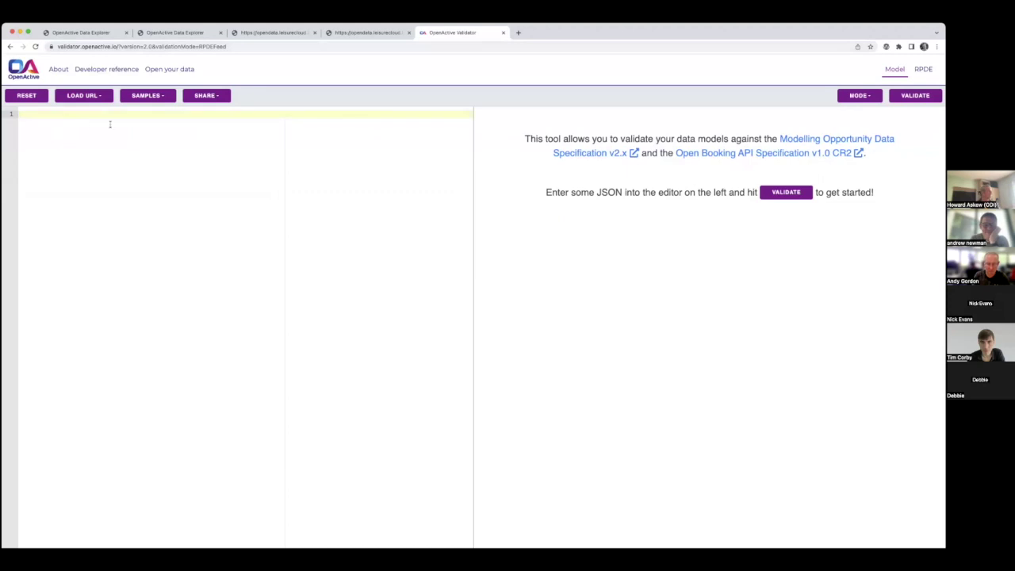
pyautogui.write('{   "@context": [     "https://openactive.io/",     "https://openactive.io/ns-beta"   ],   "type": "ScheduledSession",   "id": "https://booking.1life.co.uk/OpenActive/api/scheduled-sessions/74023",   "identifier": 74023,   "superEvent": "https://booking.1life.co.uk/OpenActive/api/session-series/031CLMC23001021",   "duration": "PT9M",   "maximumAttendeeCapacity": 500,   "remainingAttendeeCapacity": 500,   "startDate": "2023-05-24T22:00:00Z",   "endDate": "2023-05-24T22:09:00Z",   "beta:sportsActivityLocation": [     {       "type": "SportsActivityLocation",       "name": "Home Classes"     }   ] }')
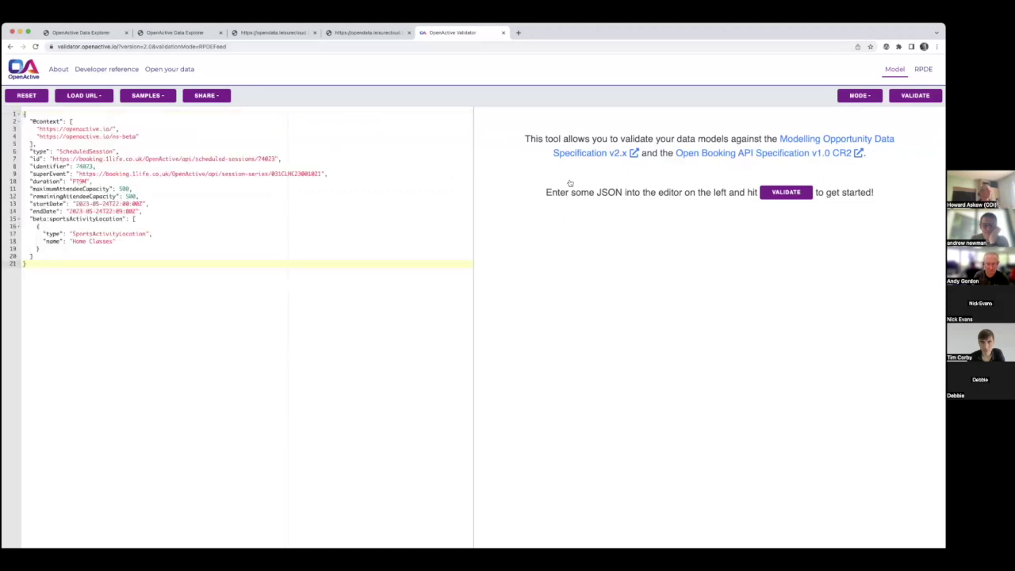
pyautogui.click(786, 193)
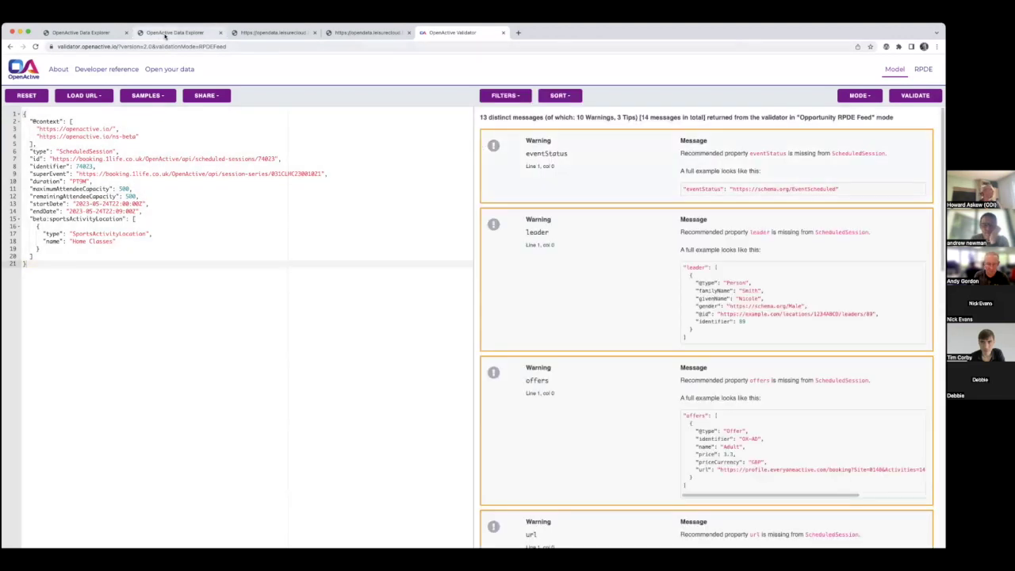
# Step: Request validation of the same ScheduledSession record again from the explorer, and return to the validator
pyautogui.press('super+2')
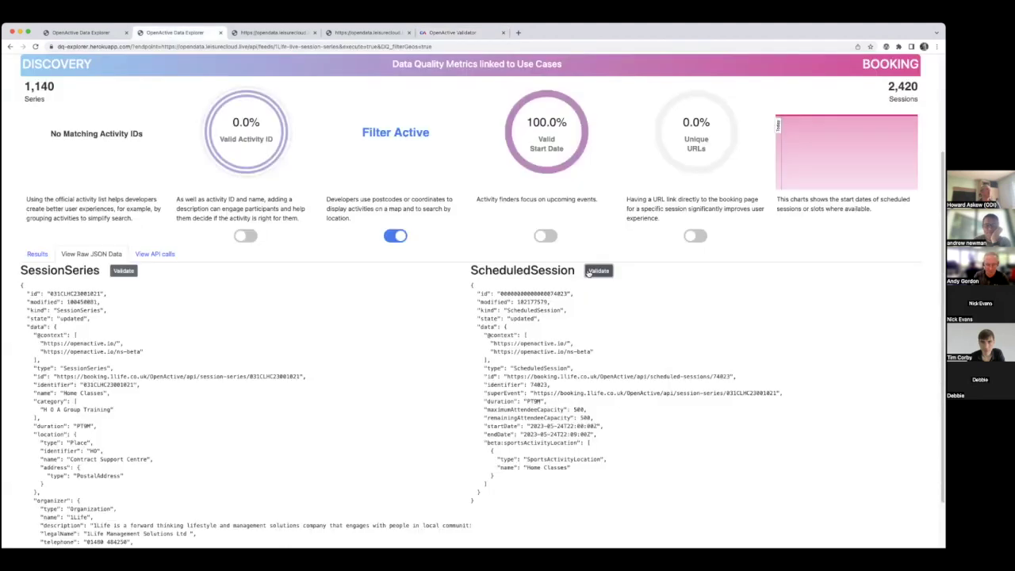
pyautogui.click(600, 271)
pyautogui.press('super+5')
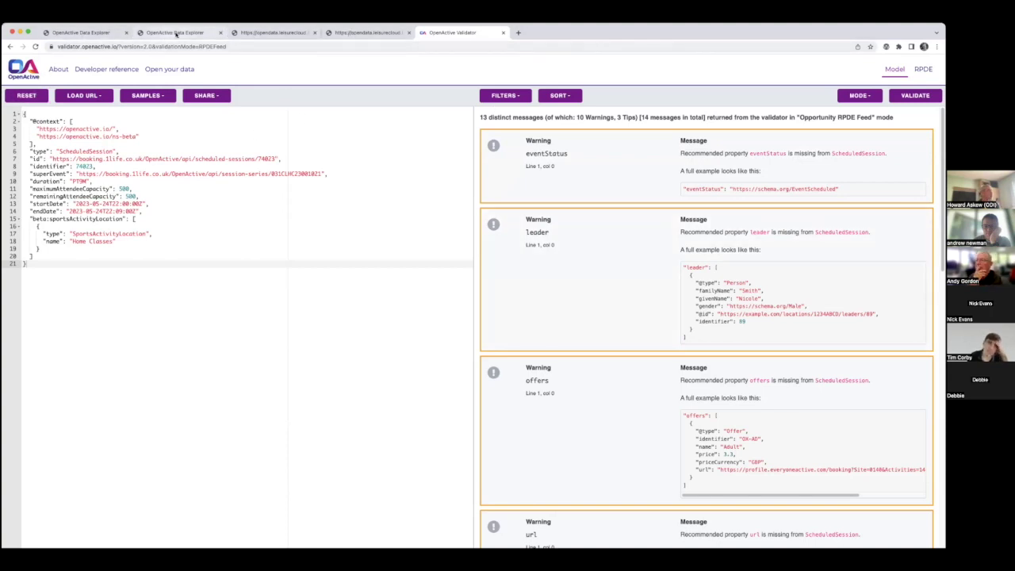
# Step: Replace the validator's JSON with the Home Classes SessionSeries data from the explorer and validate it
pyautogui.click(174, 33)
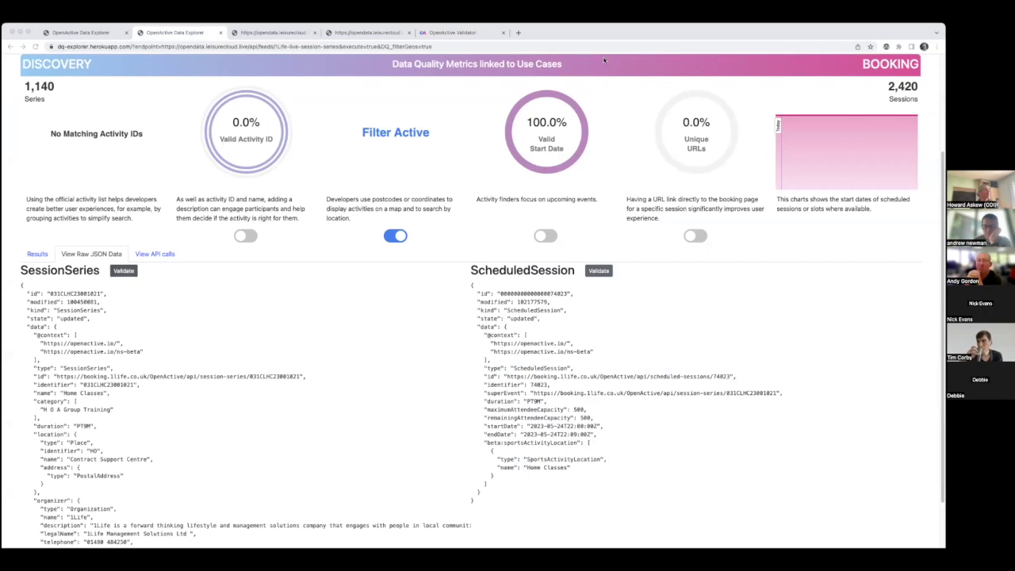
pyautogui.click(468, 33)
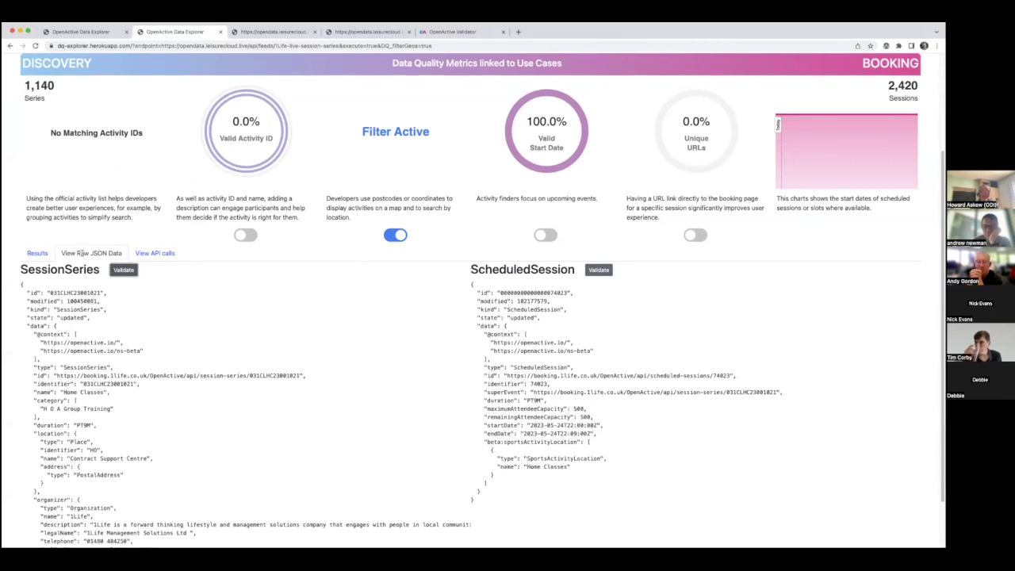
pyautogui.moveTo(238, 262); pyautogui.dragTo(5, 106)
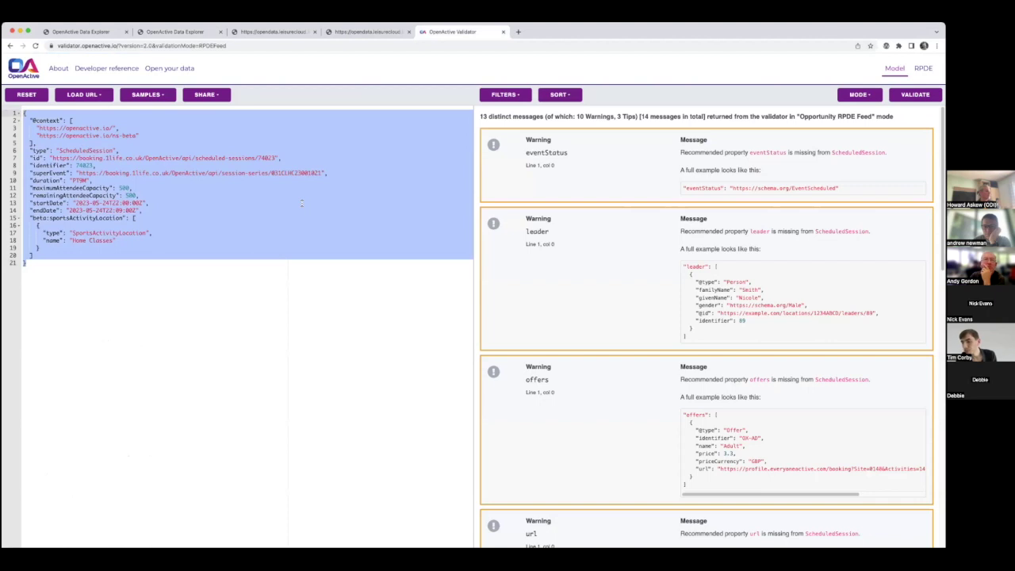
pyautogui.press('super+v')
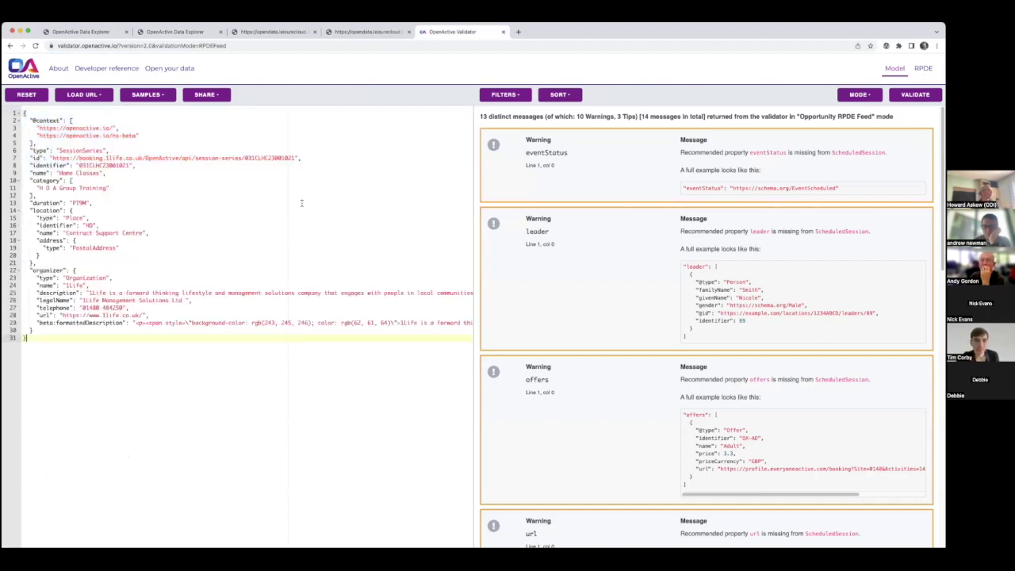
pyautogui.click(915, 95)
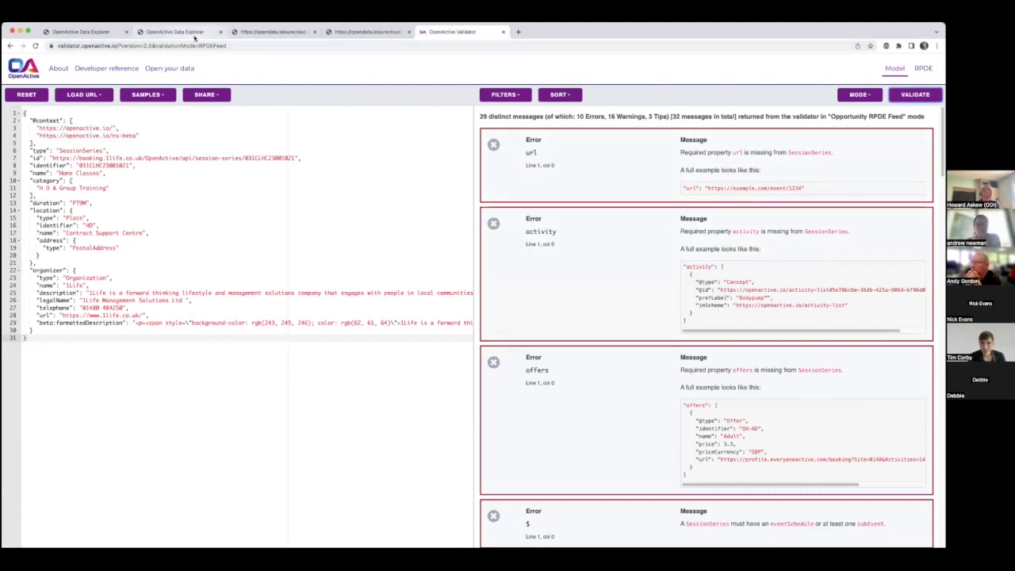
# Step: Return to the data explorer and turn off the valid postcode or coordinates filter for the 1Life sessions
pyautogui.click(193, 37)
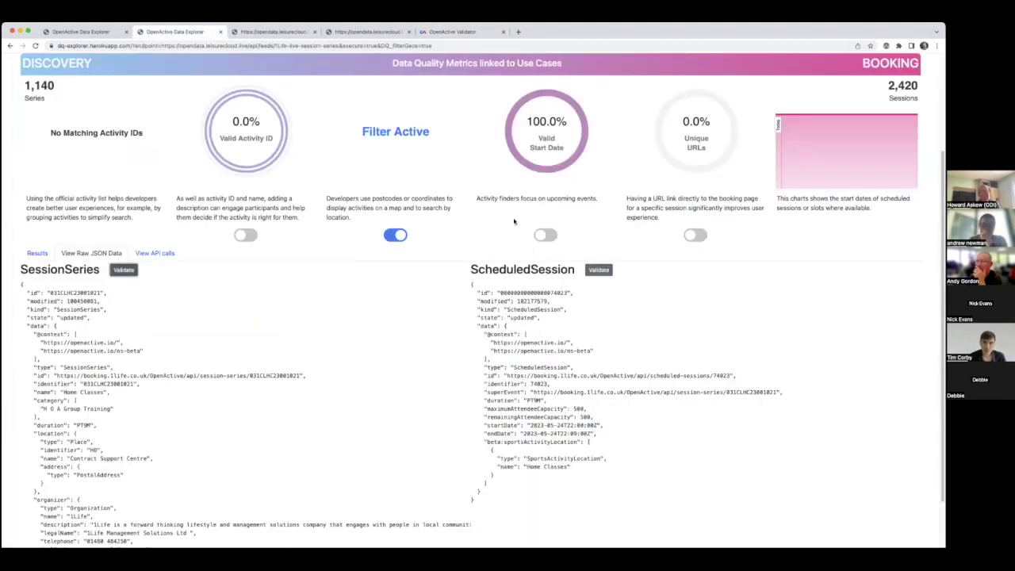
pyautogui.scroll(3, 519, 213)
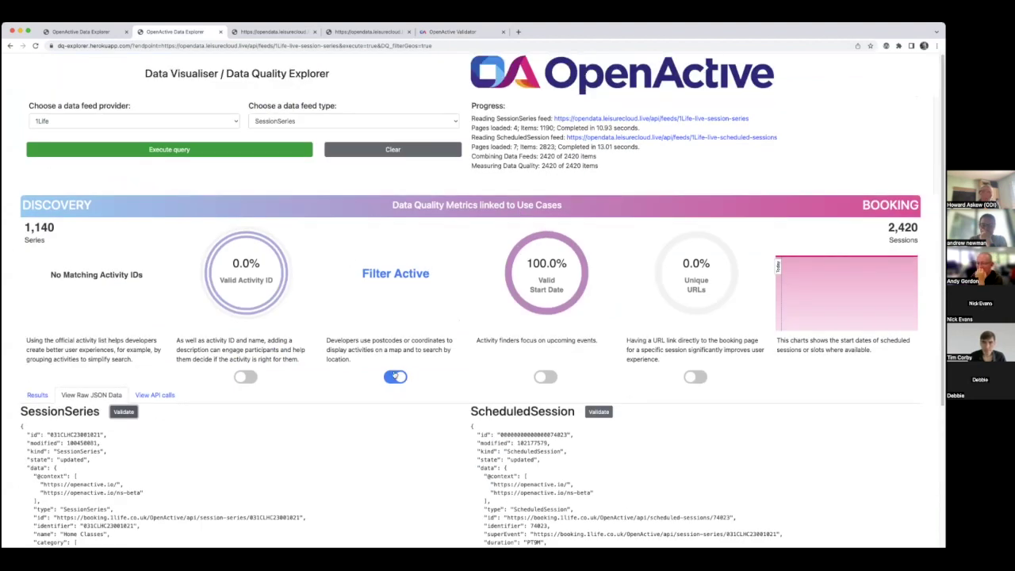
pyautogui.scroll(-2, 129, 504)
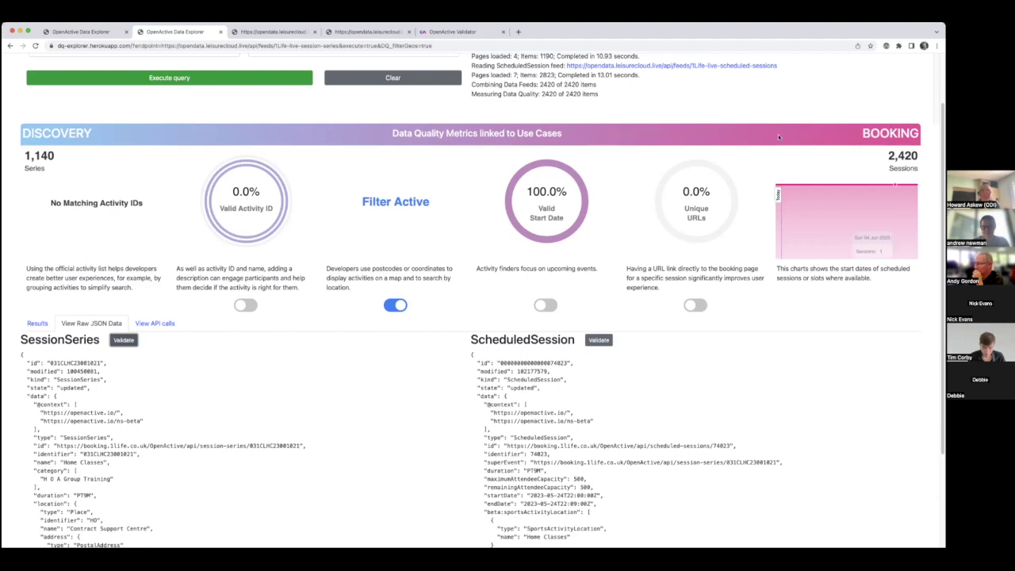
pyautogui.click(394, 309)
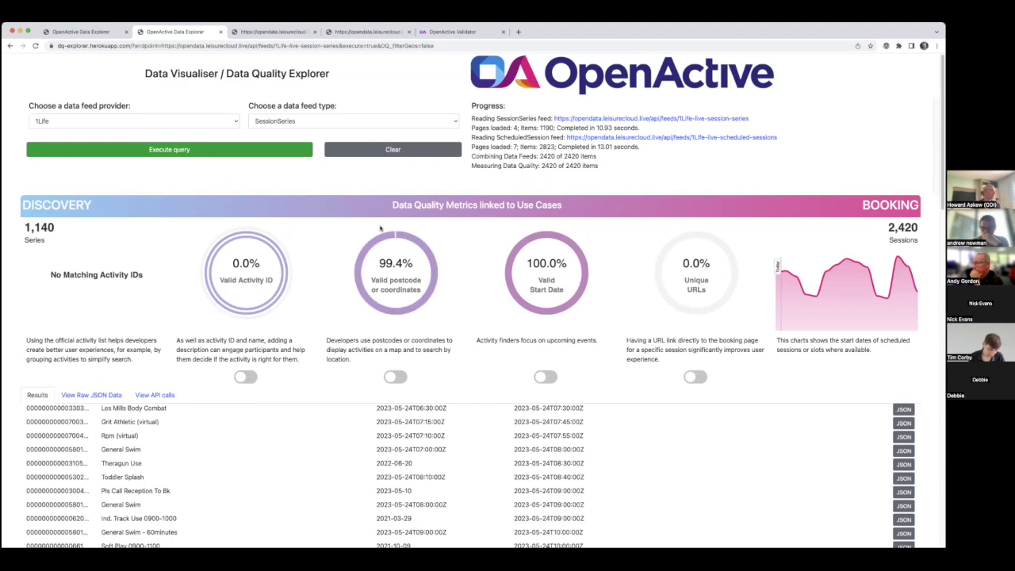
pyautogui.click(134, 123)
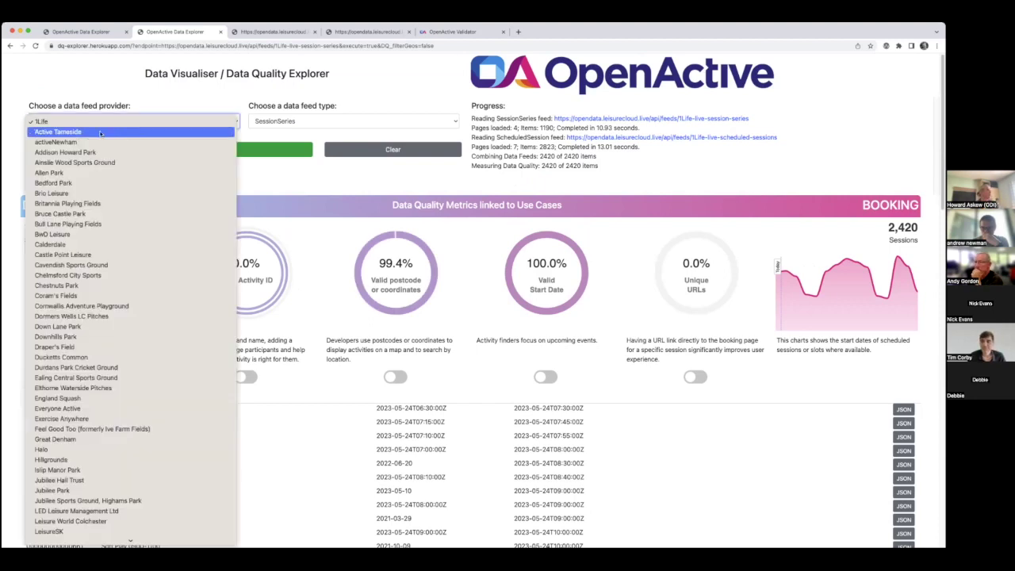
pyautogui.click(70, 133)
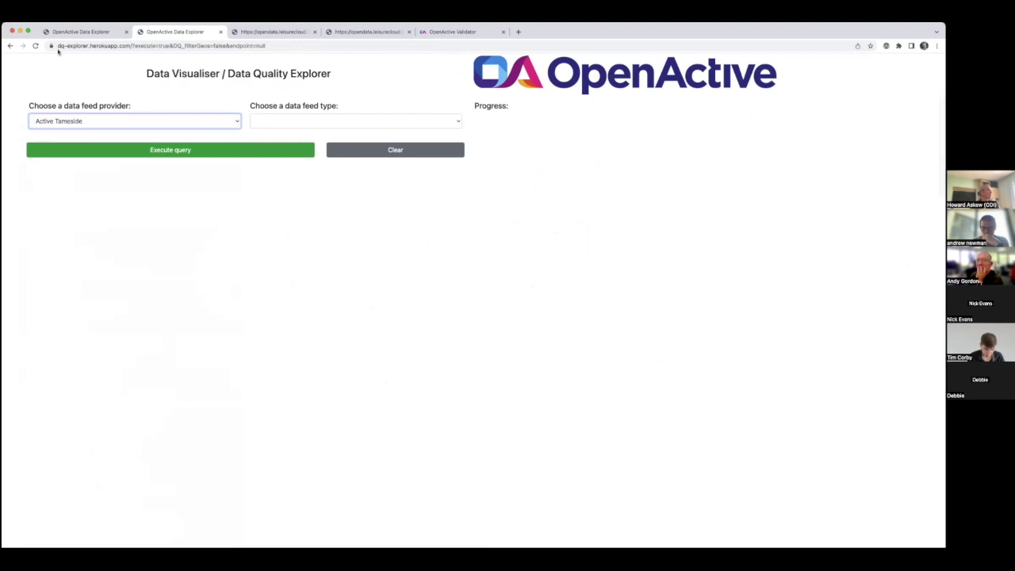
pyautogui.click(404, 153)
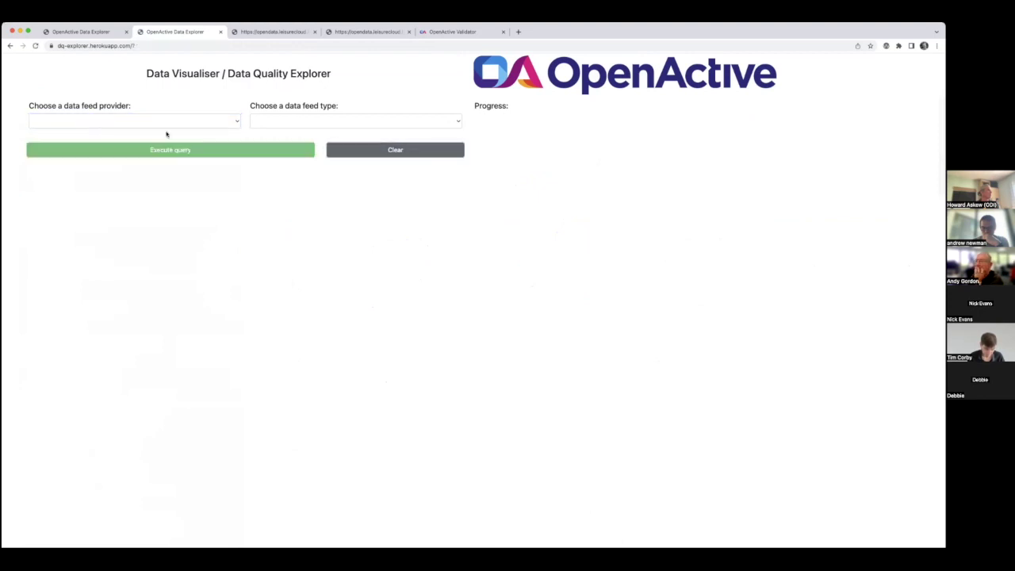
# Step: Choose activeNewham as the data feed provider and look at the feed types it offers
pyautogui.click(91, 126)
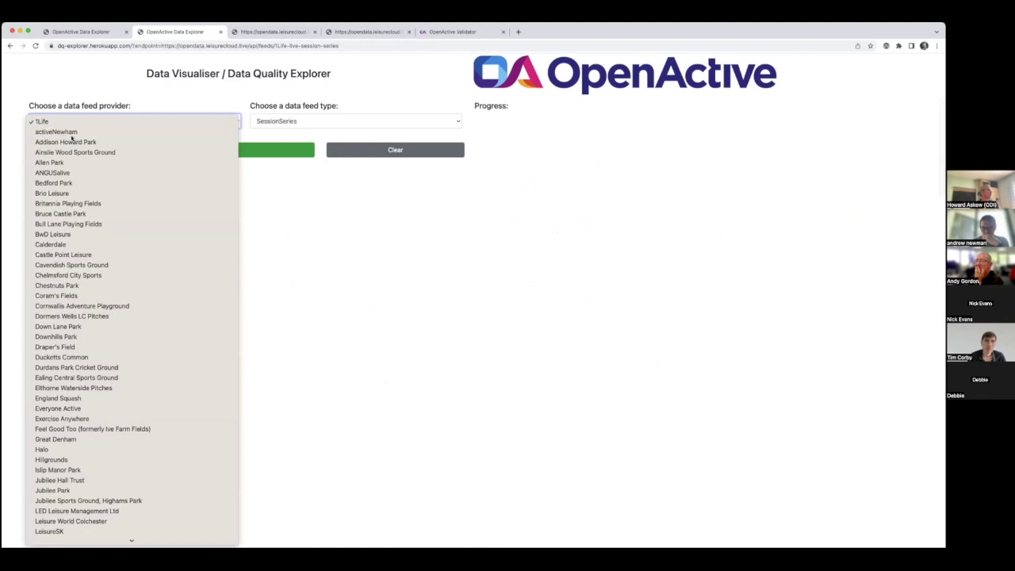
pyautogui.click(71, 133)
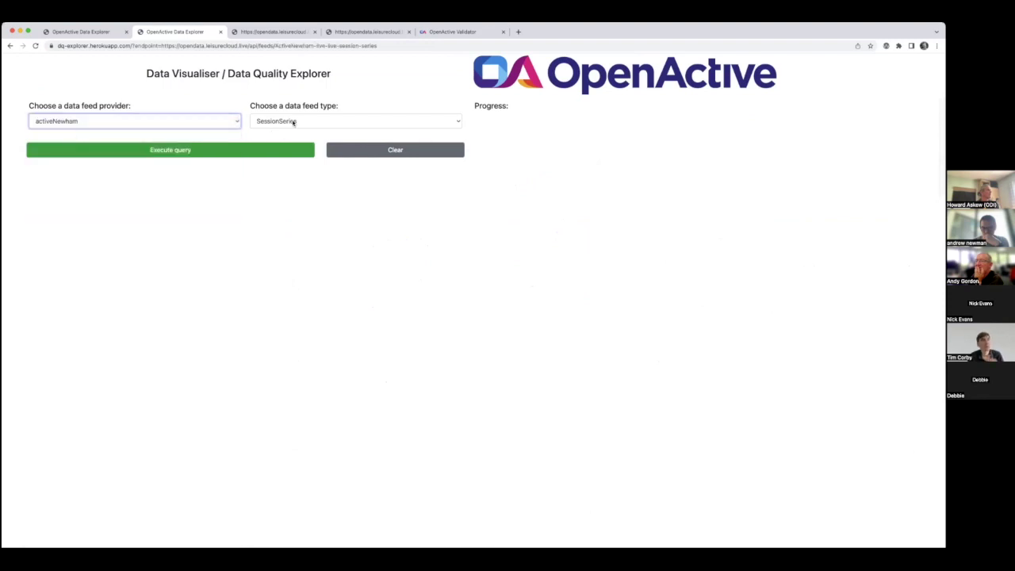
pyautogui.click(293, 121)
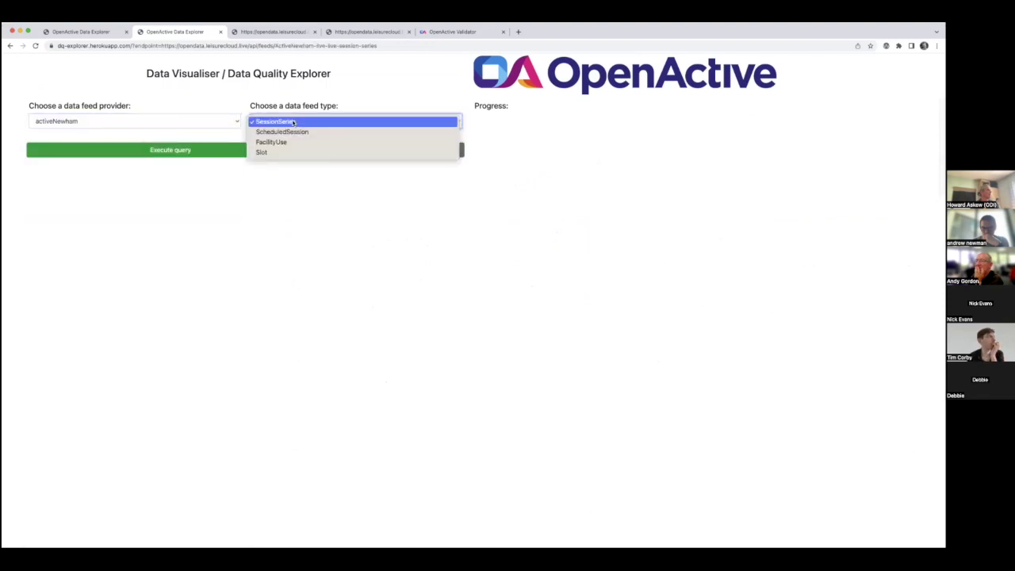
pyautogui.click(199, 124)
# Step: Select the ANGUSalive provider, execute the query on its SessionSeries feed, and retry the feed reading twice
pyautogui.click(141, 126)
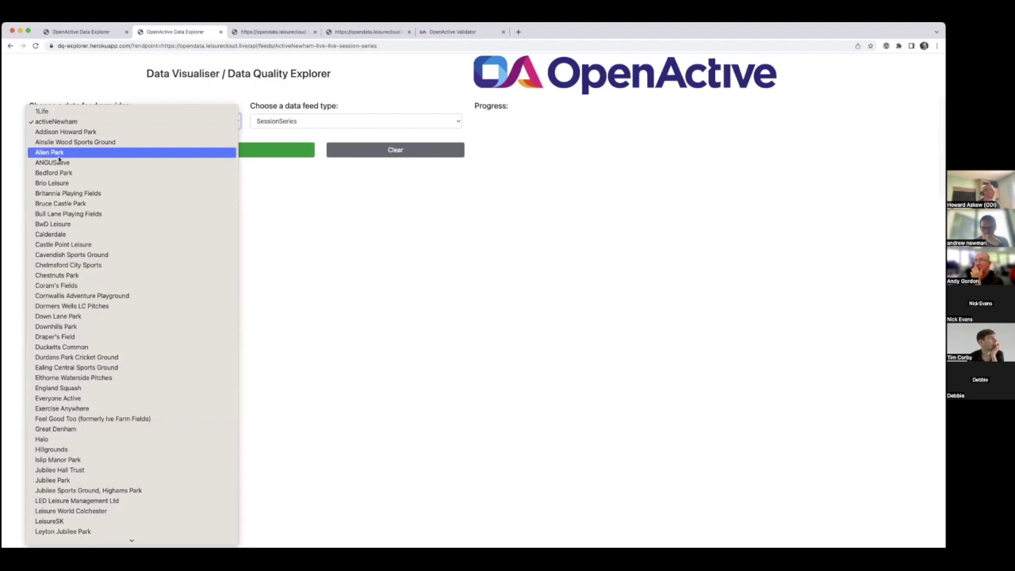
pyautogui.click(58, 163)
pyautogui.click(310, 120)
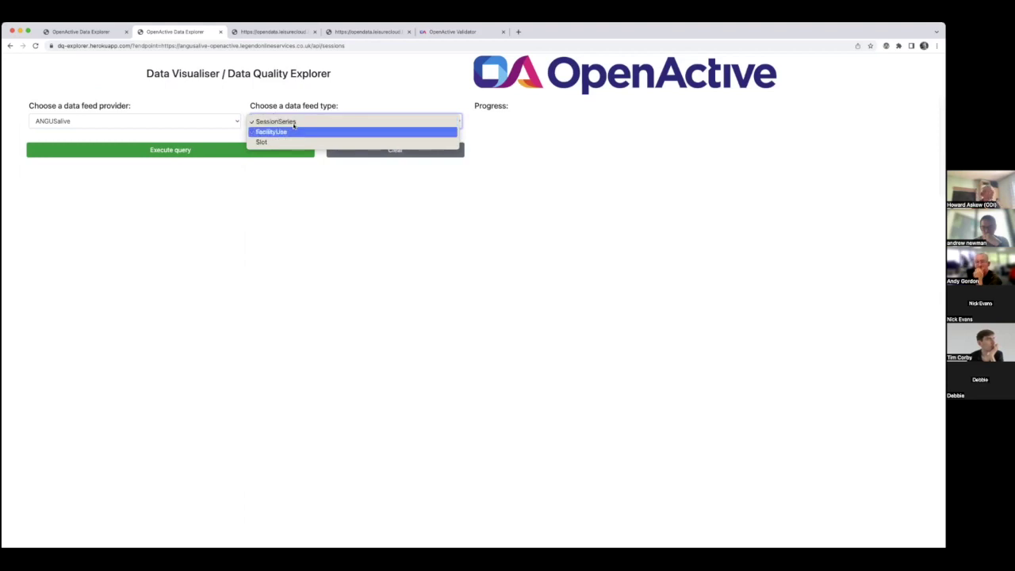
pyautogui.click(170, 151)
pyautogui.click(173, 150)
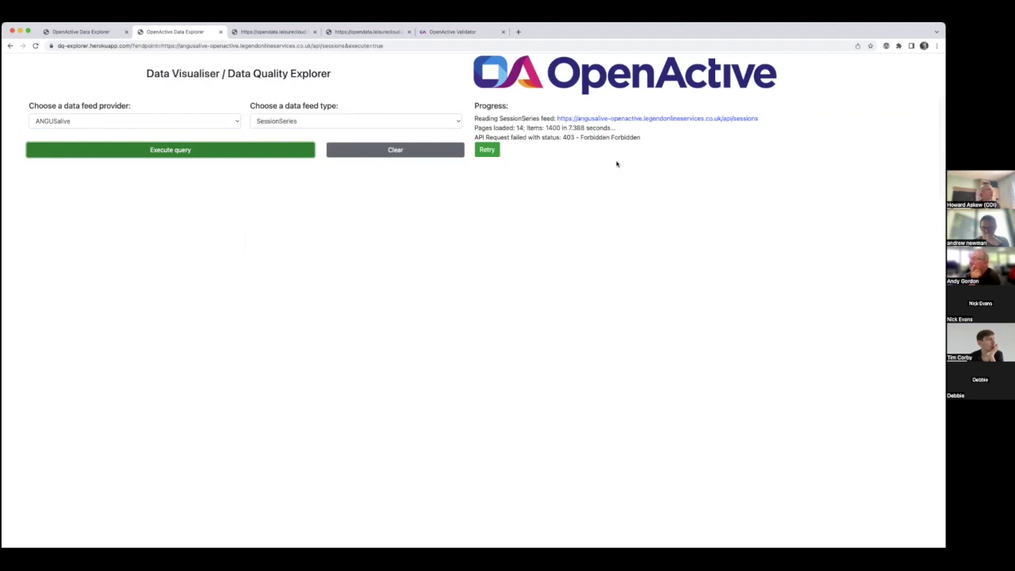
pyautogui.click(487, 150)
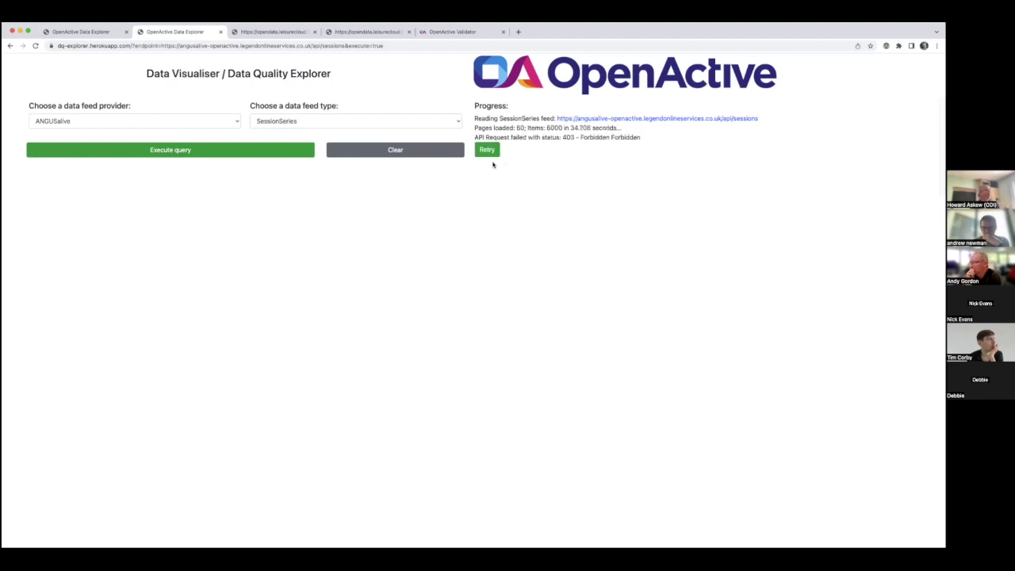
pyautogui.click(493, 153)
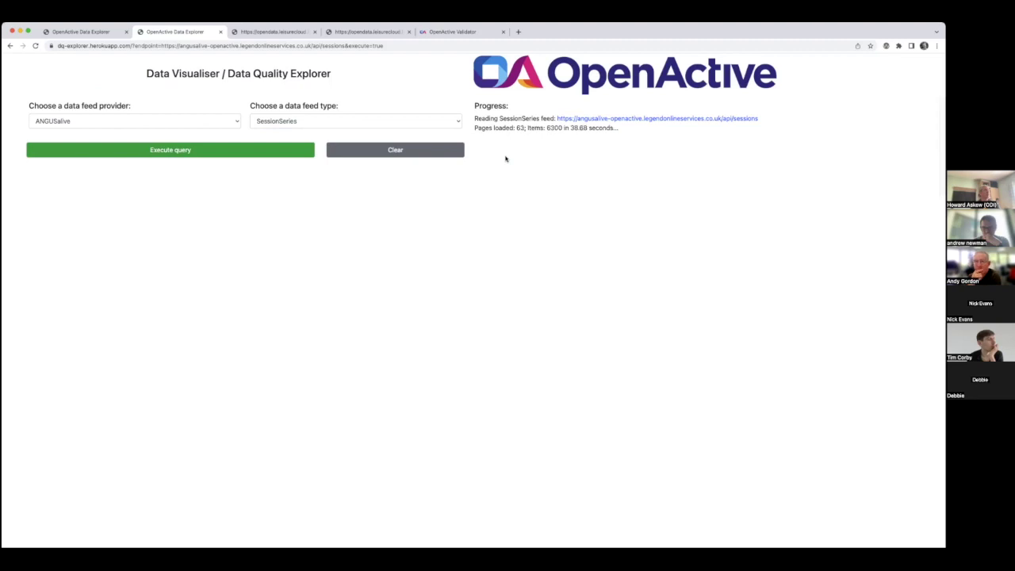
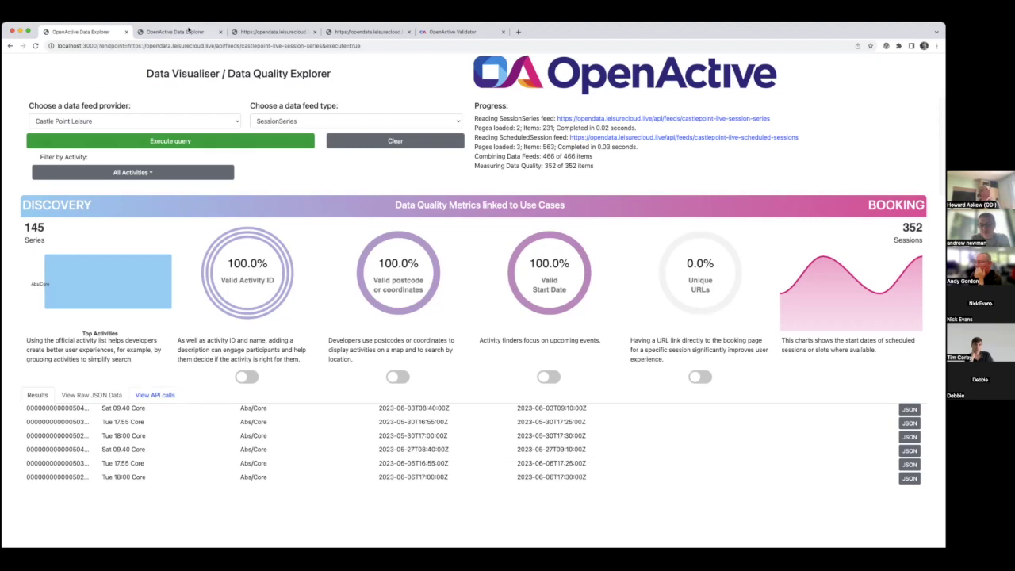
# Step: Return to the hosted data explorer and execute the query on Everyone Active's first SessionSeries feed
pyautogui.click(184, 32)
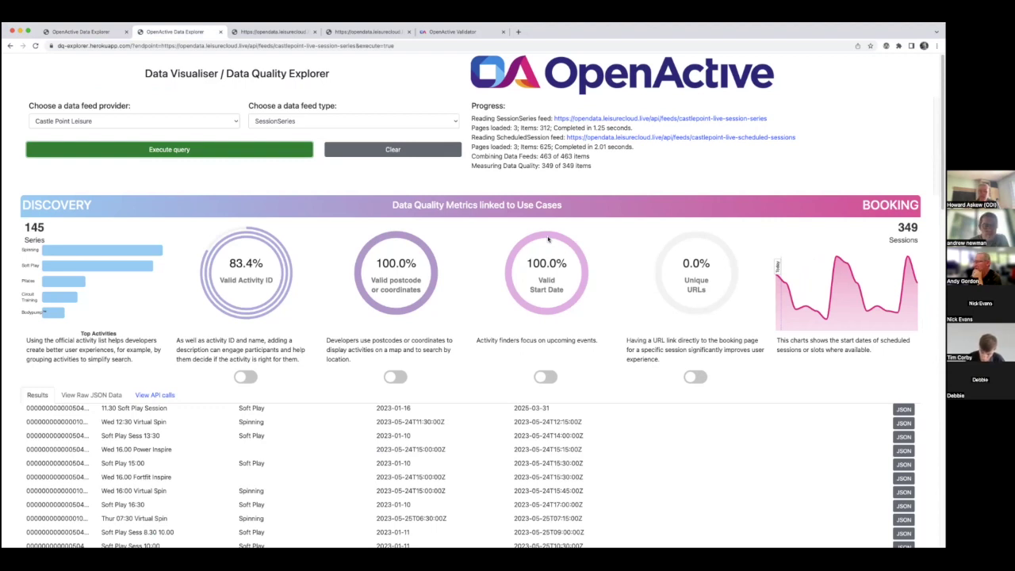
pyautogui.click(115, 121)
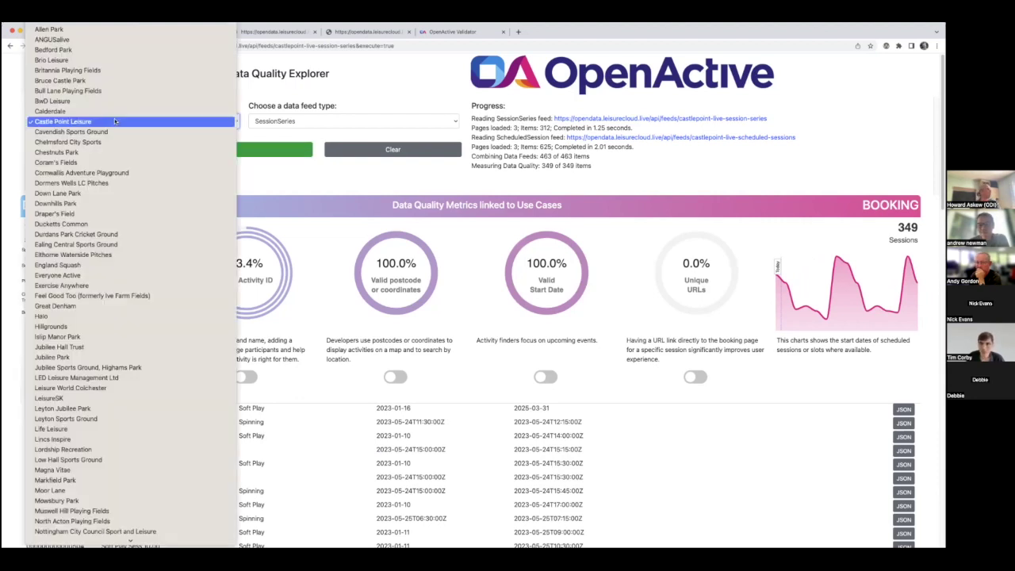
pyautogui.click(58, 276)
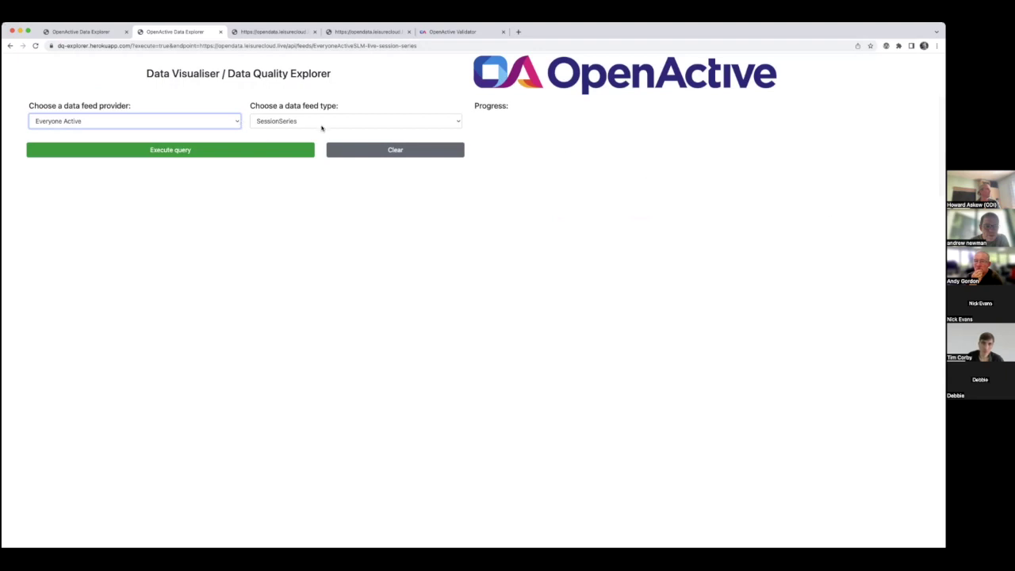
pyautogui.click(305, 123)
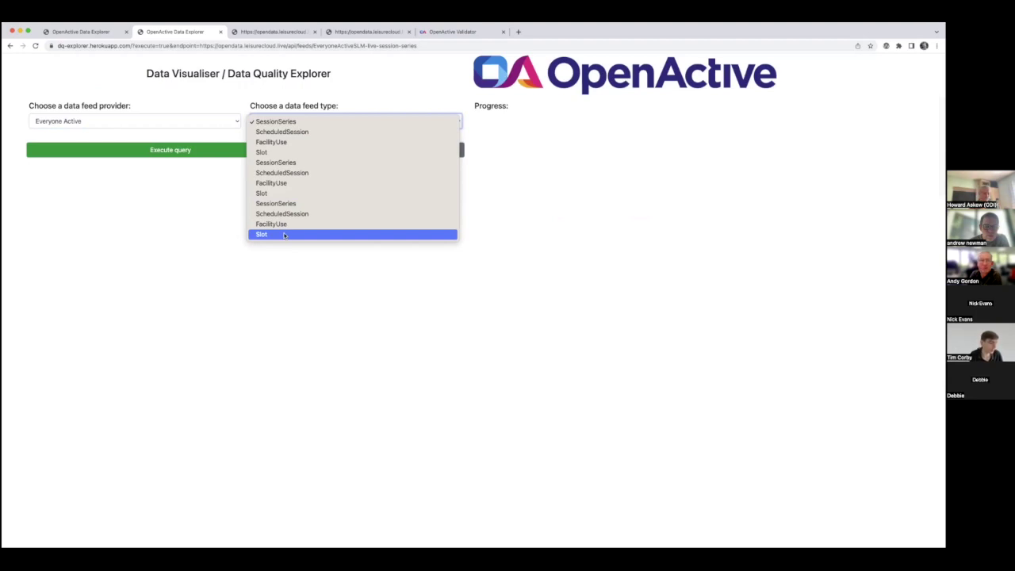
pyautogui.click(287, 124)
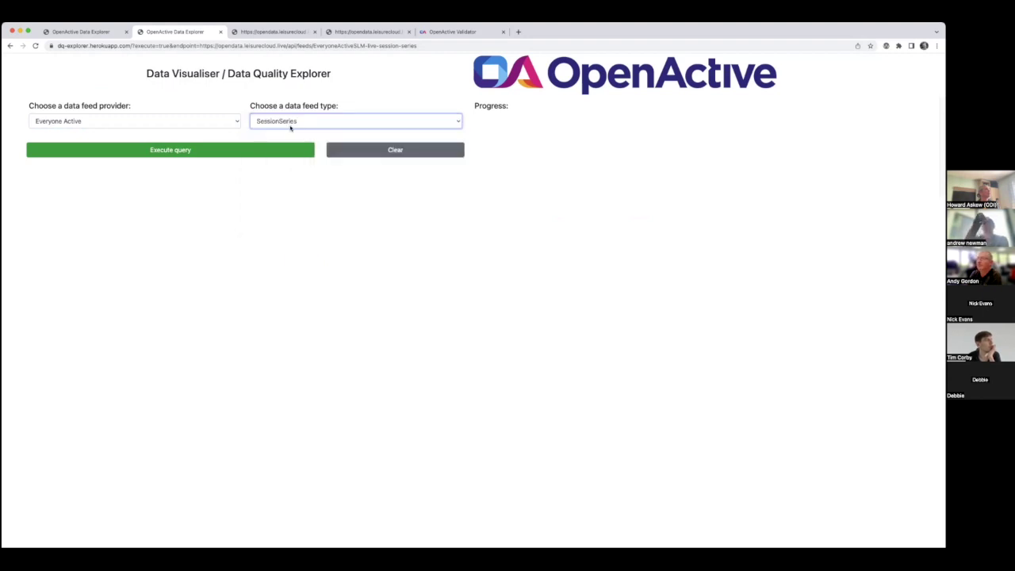
pyautogui.click(180, 154)
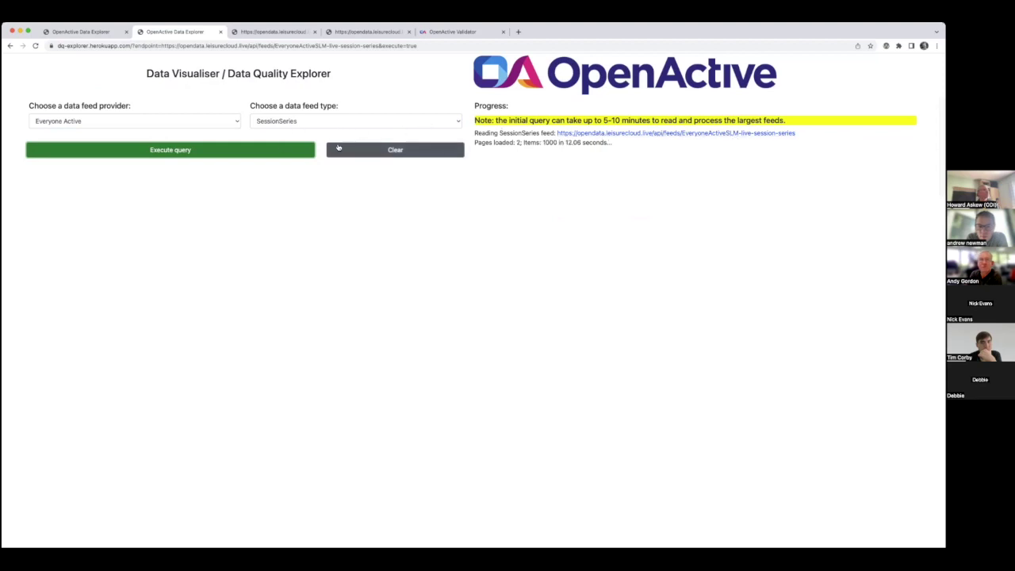
# Step: Try to switch the Everyone Active query to the second SessionSeries feed in the feed type list and execute it
pyautogui.click(314, 122)
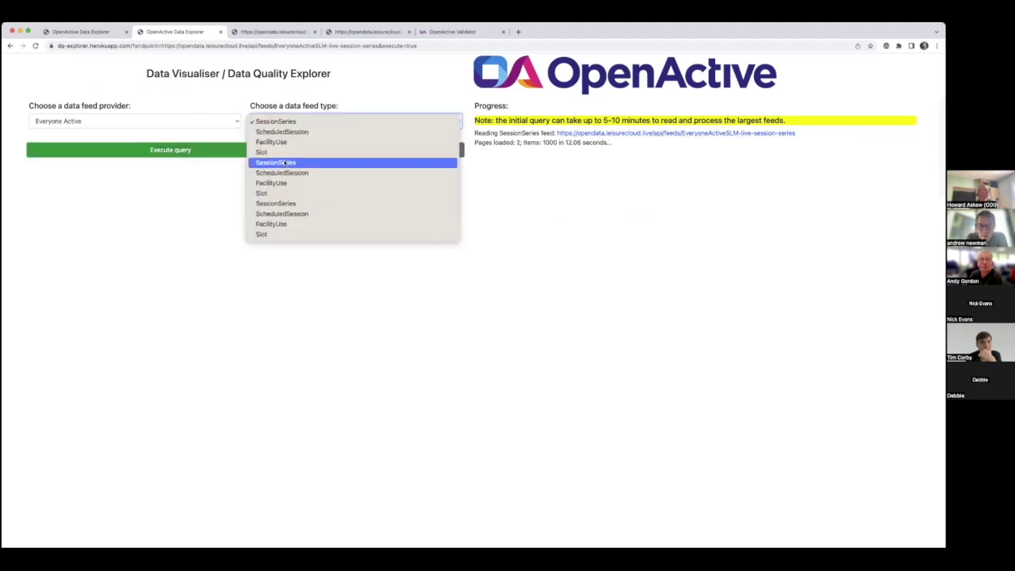
pyautogui.click(284, 163)
pyautogui.click(177, 152)
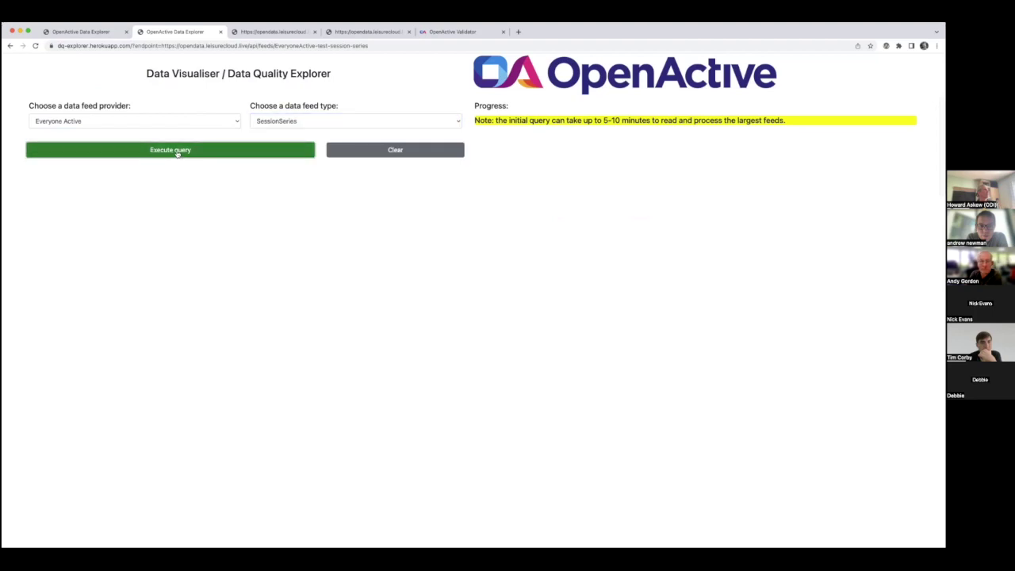
pyautogui.click(363, 151)
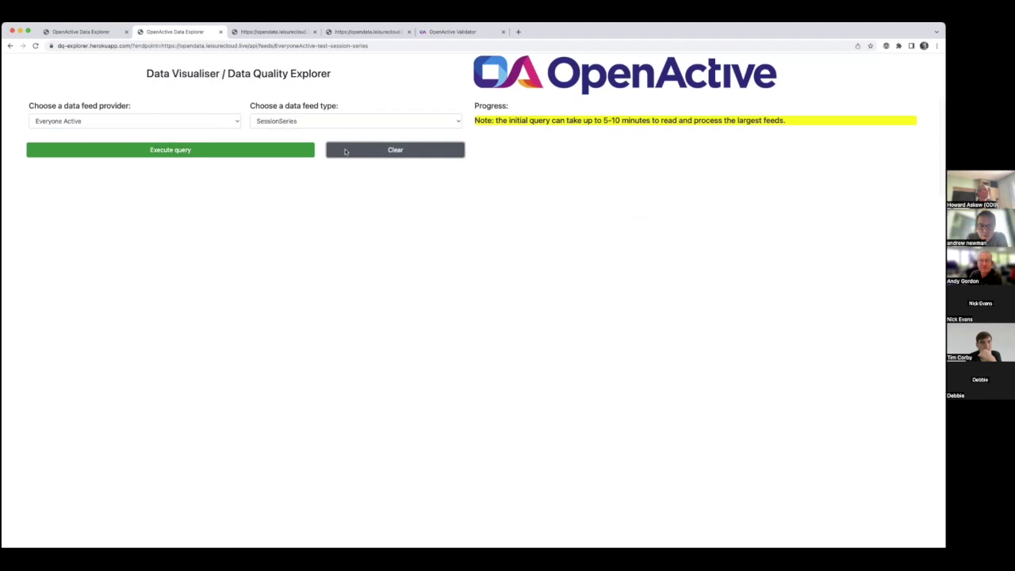
pyautogui.click(292, 125)
pyautogui.click(238, 152)
pyautogui.click(234, 154)
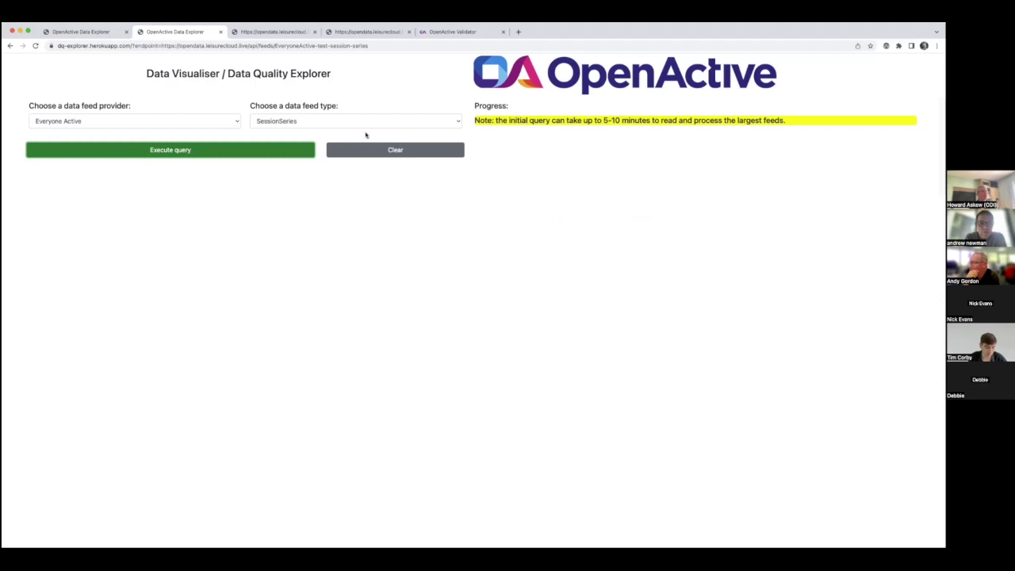
# Step: Reload the explorer and execute the query on Everyone Active's second listed SessionSeries feed, EveryoneActive-test-session-series
pyautogui.click(35, 45)
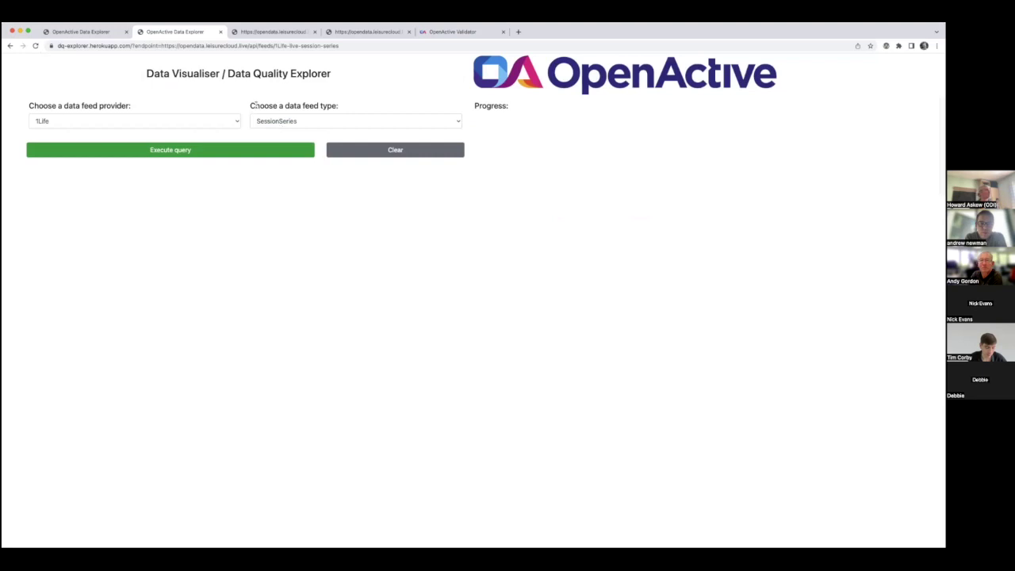
pyautogui.click(79, 121)
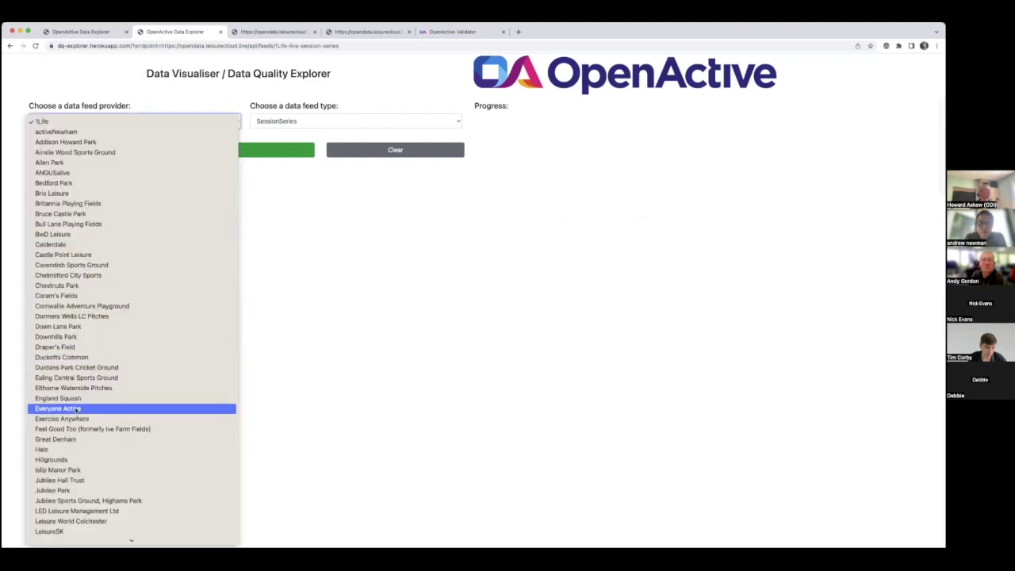
pyautogui.press('Return')
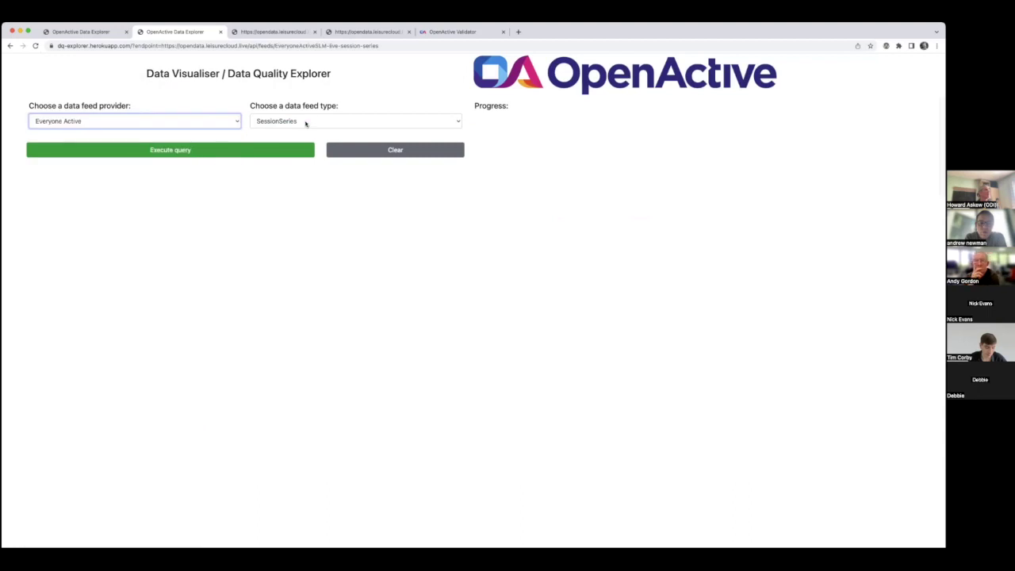
pyautogui.click(306, 123)
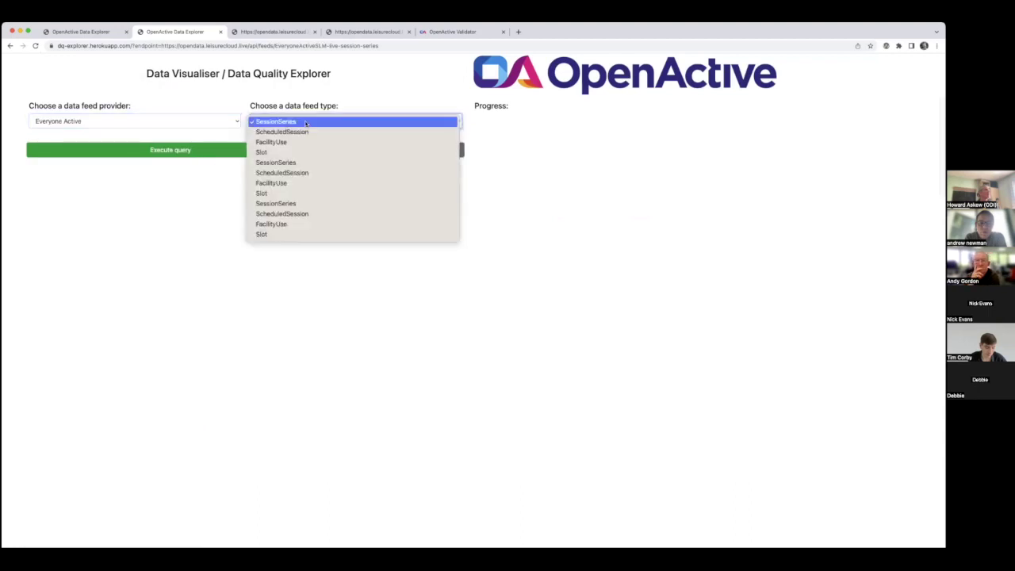
pyautogui.click(276, 162)
pyautogui.click(176, 153)
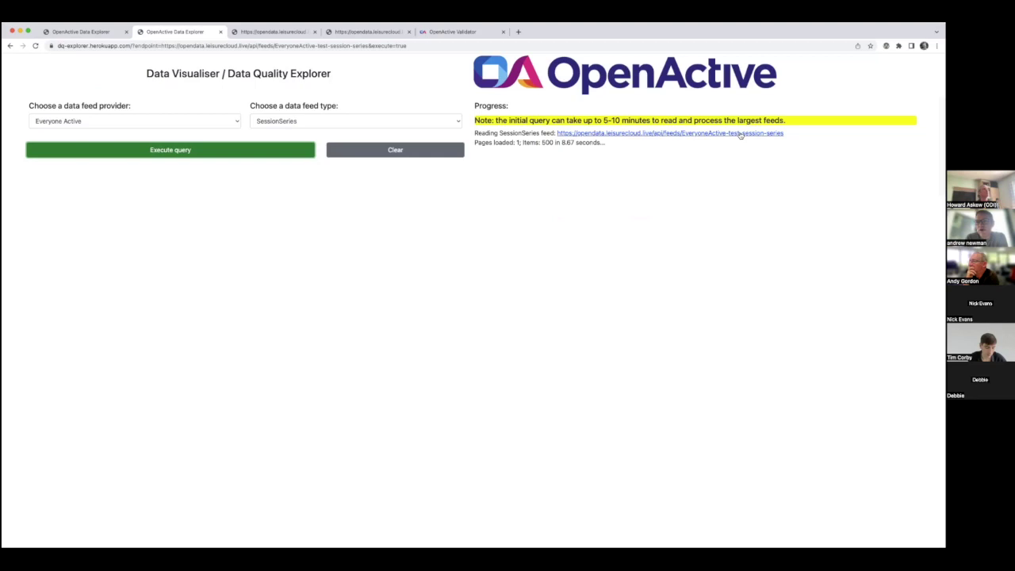
# Step: Load dataset-directory.herokuapp.com/datasets in a new browser tab and look through its list of provider feeds
pyautogui.click(520, 32)
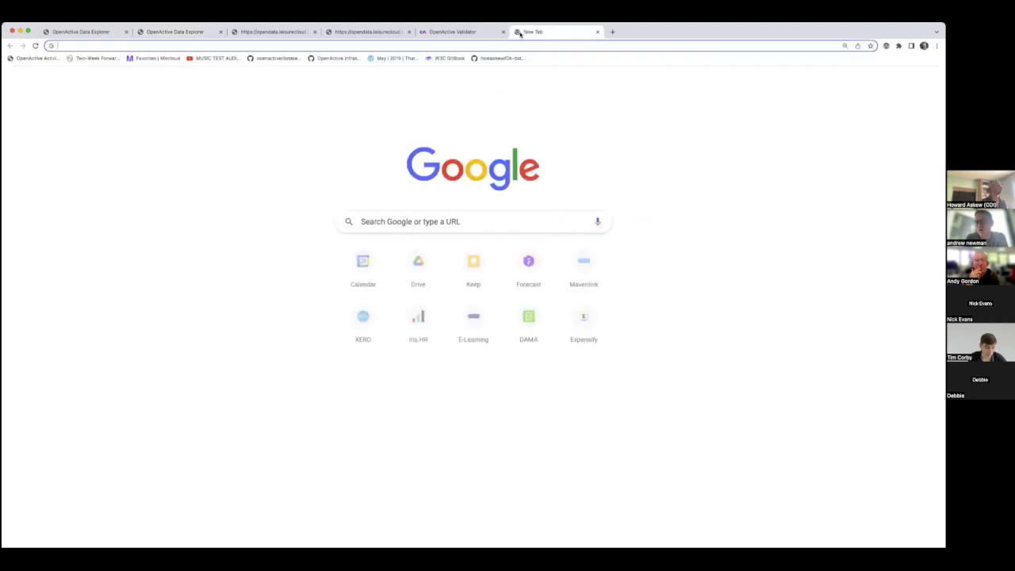
pyautogui.write('data')
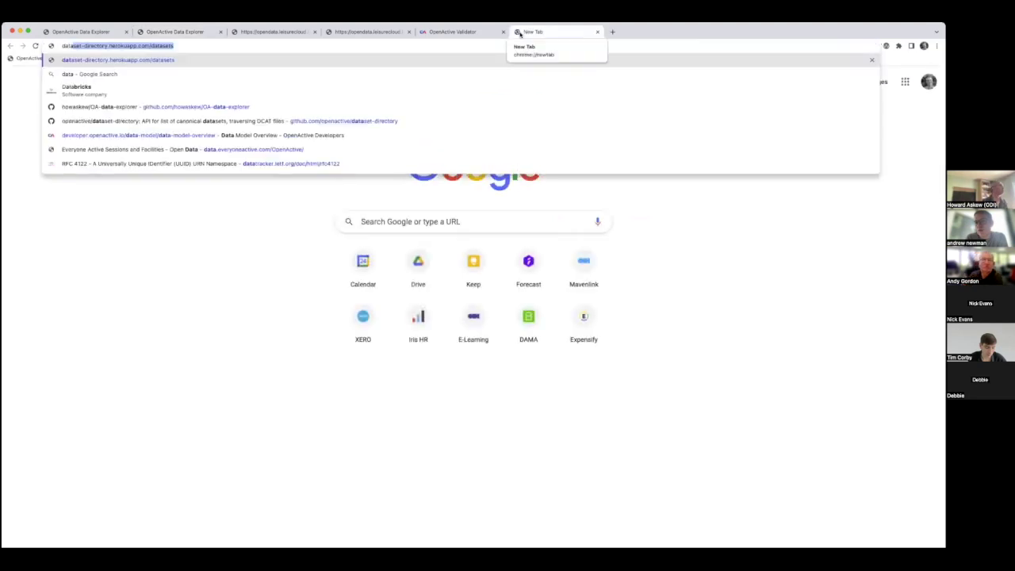
pyautogui.press('Return')
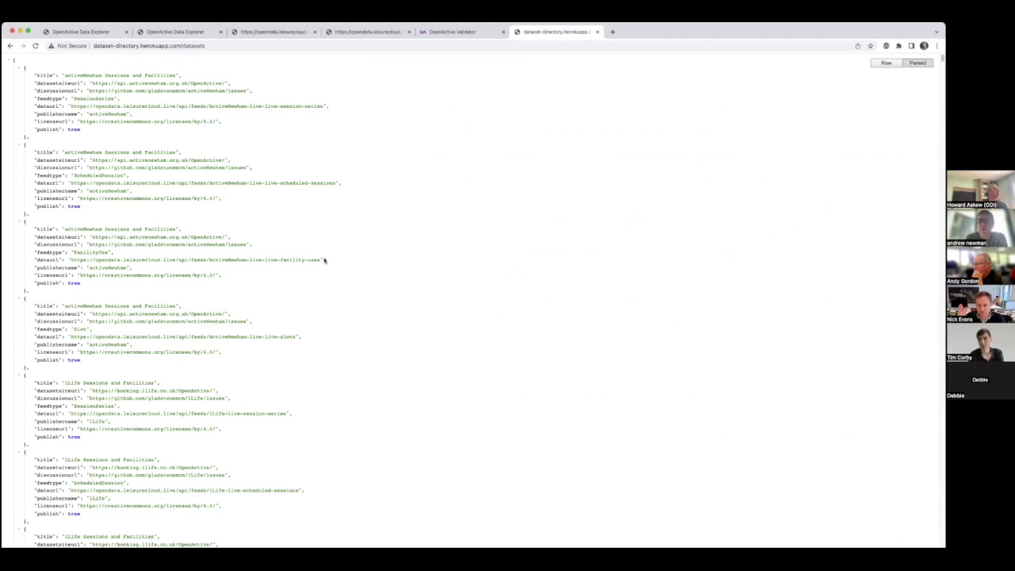
pyautogui.scroll(-5, 329, 290)
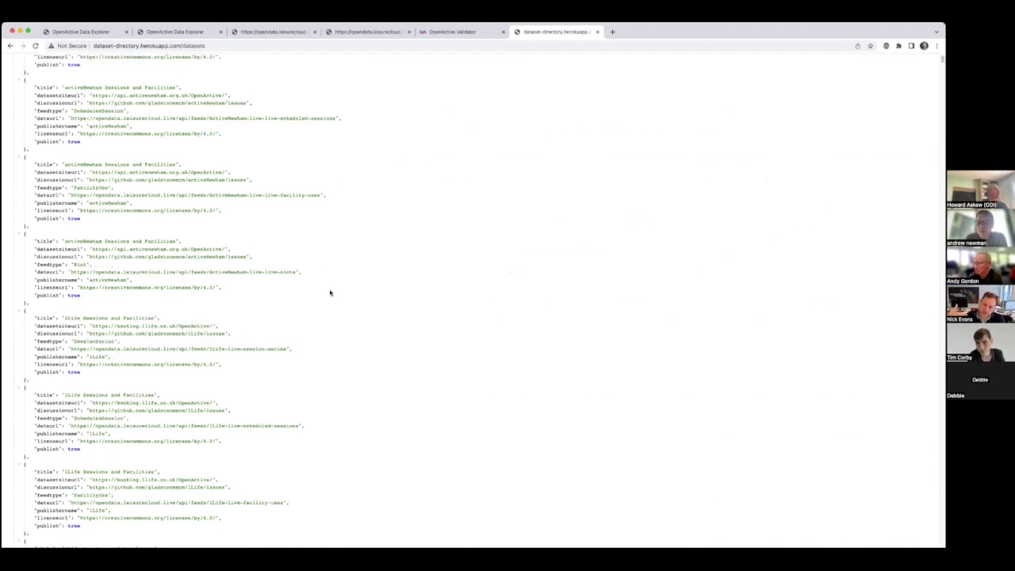
# Step: Examine the dataset directory's provider entries down to the Everyone Active feeds, checking their feed types and data URLs
pyautogui.scroll(-2, 332, 296)
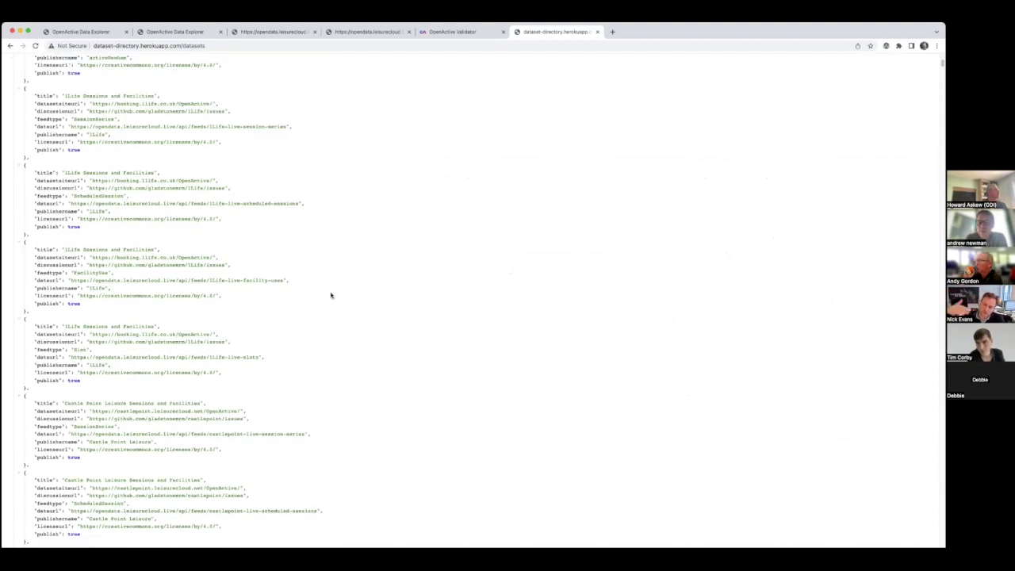
pyautogui.scroll(-4, 332, 296)
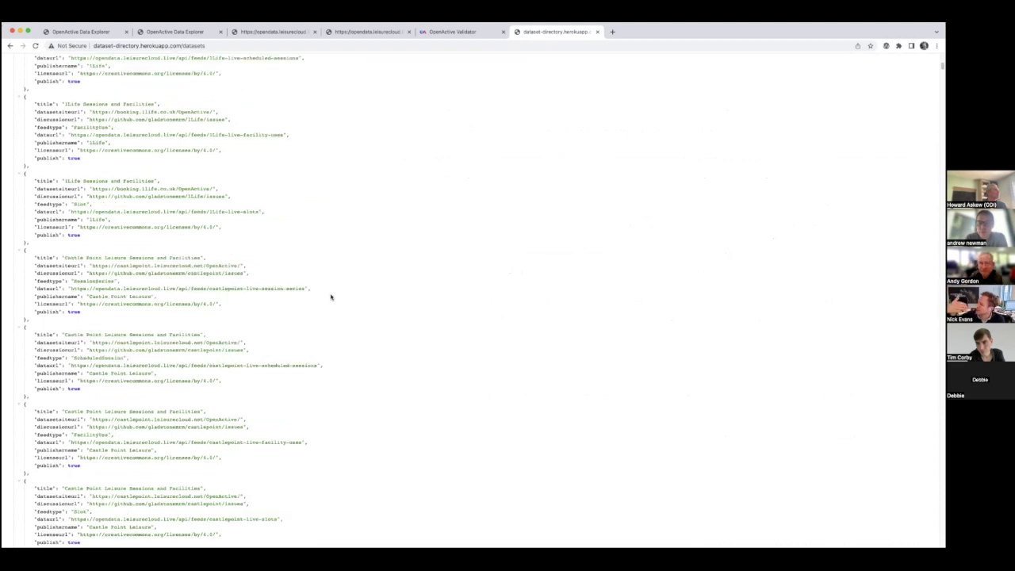
pyautogui.scroll(-9, 332, 296)
pyautogui.scroll(-6, 332, 298)
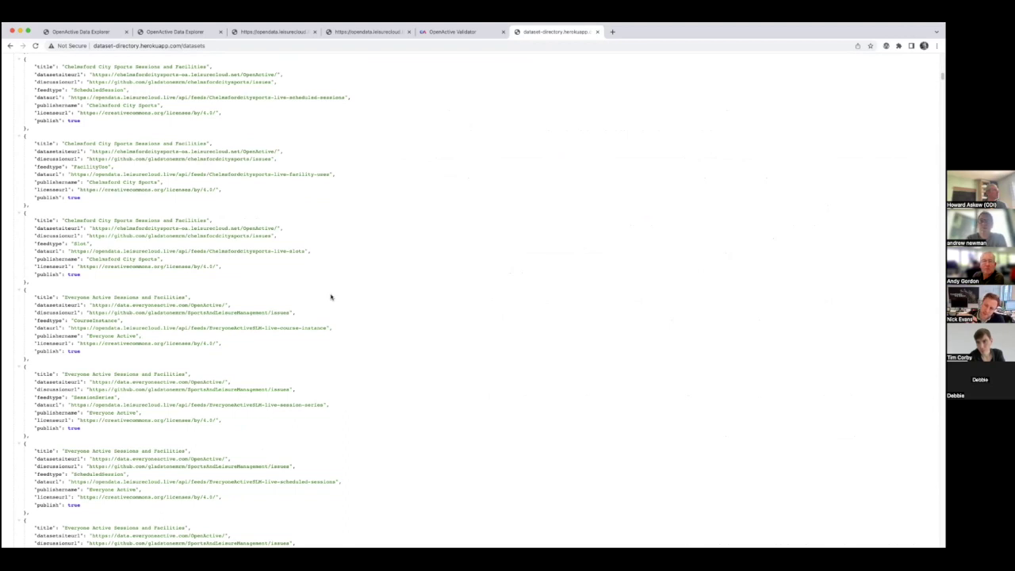
pyautogui.scroll(-2, 331, 297)
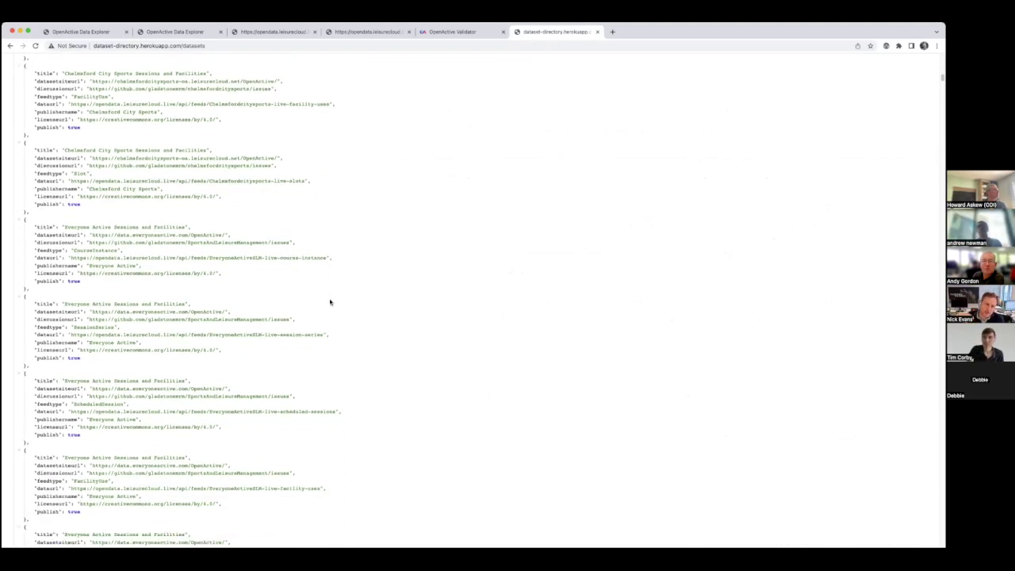
pyautogui.scroll(-1, 329, 301)
pyautogui.scroll(-1, 330, 301)
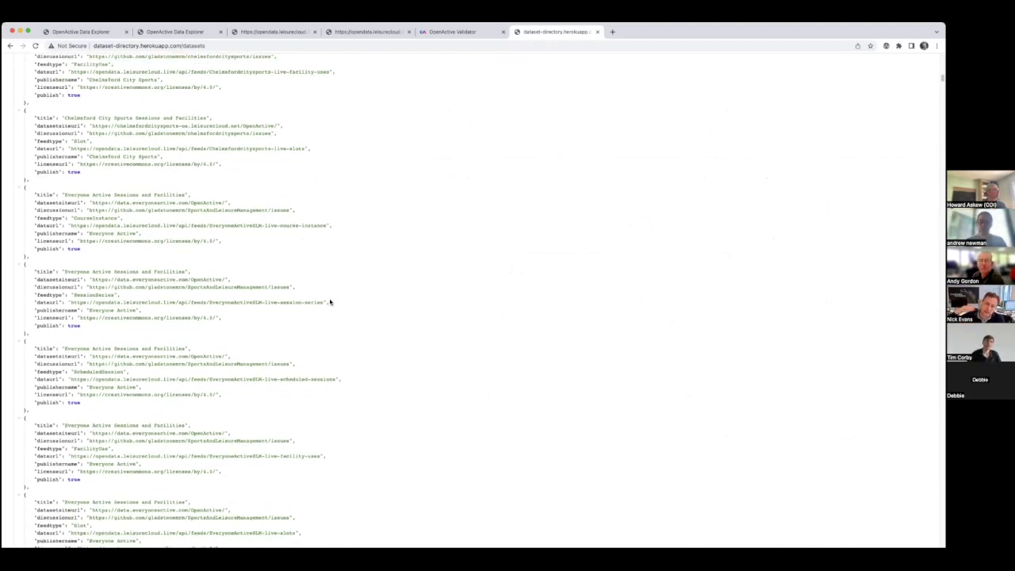
pyautogui.scroll(-1, 330, 301)
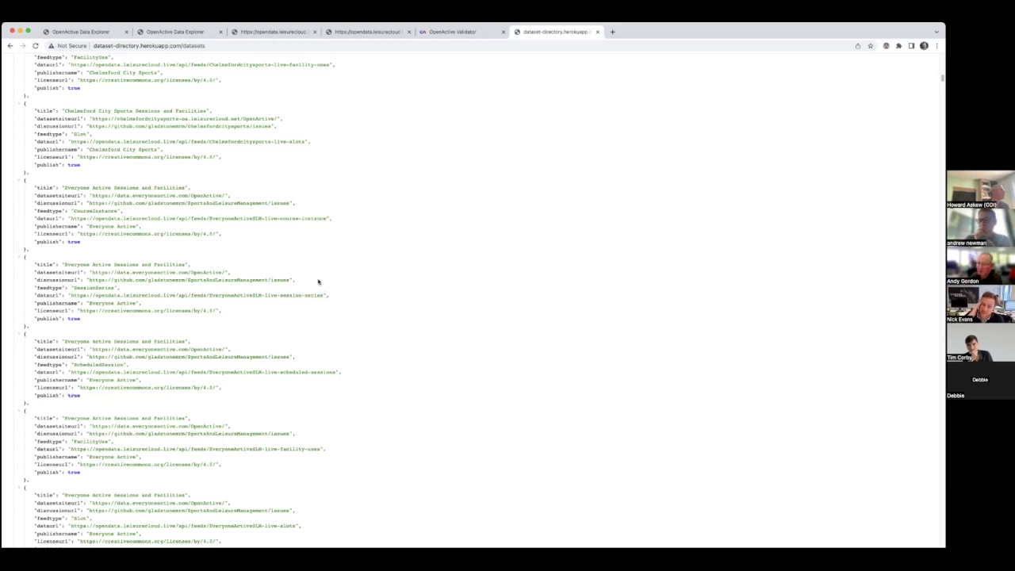
pyautogui.scroll(-2, 321, 286)
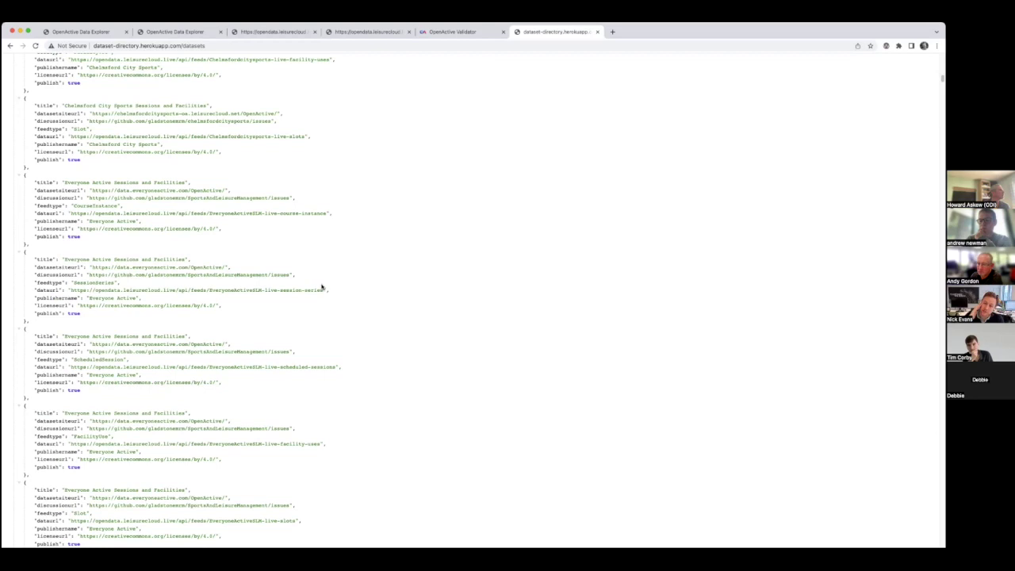
pyautogui.scroll(-3, 321, 286)
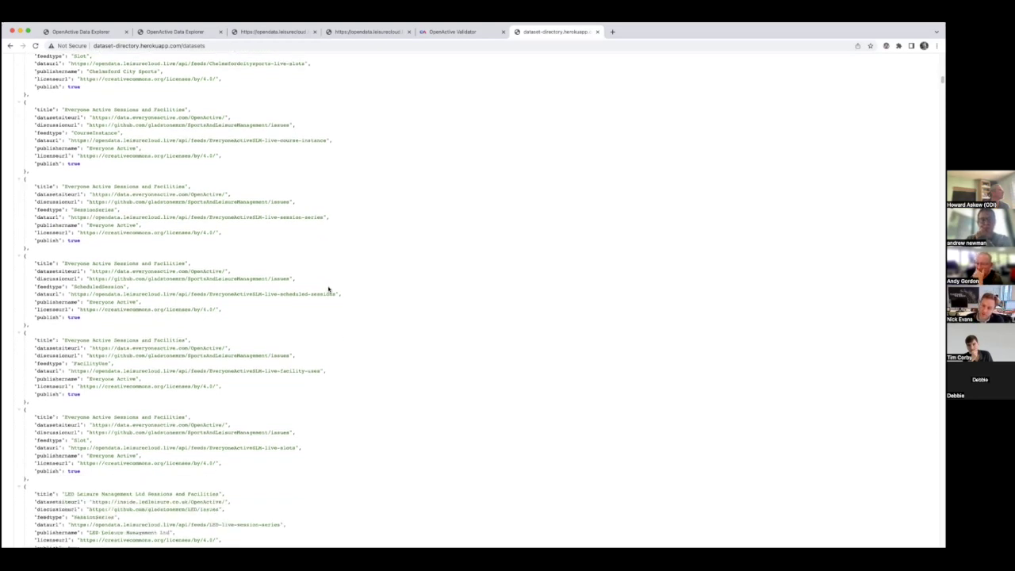
pyautogui.scroll(-6, 328, 289)
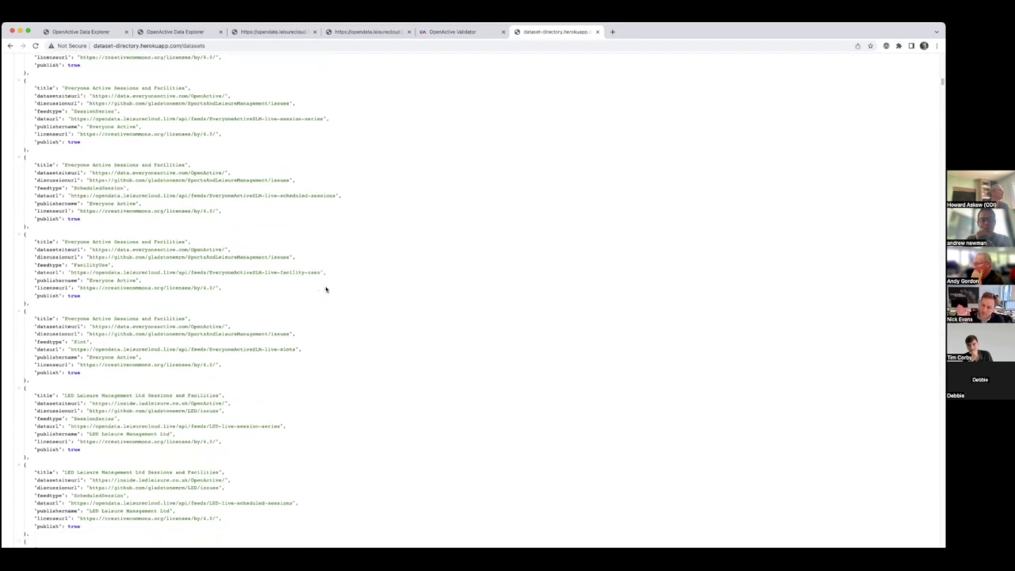
pyautogui.scroll(10, 326, 290)
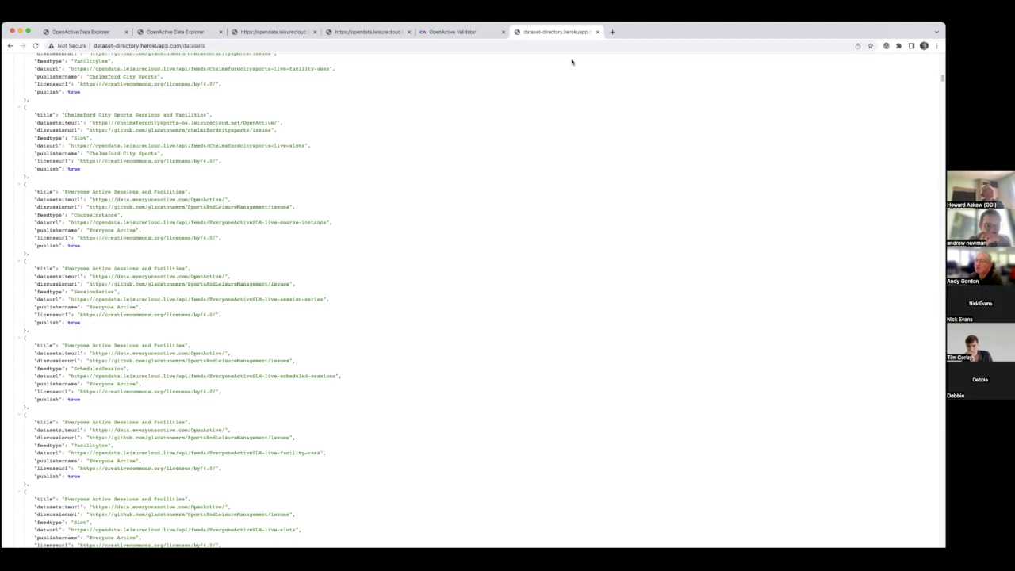
# Step: Load the OpenActive status dashboard at status.openactive.io in a new browser tab
pyautogui.click(612, 32)
pyautogui.write('status.openactive.io')
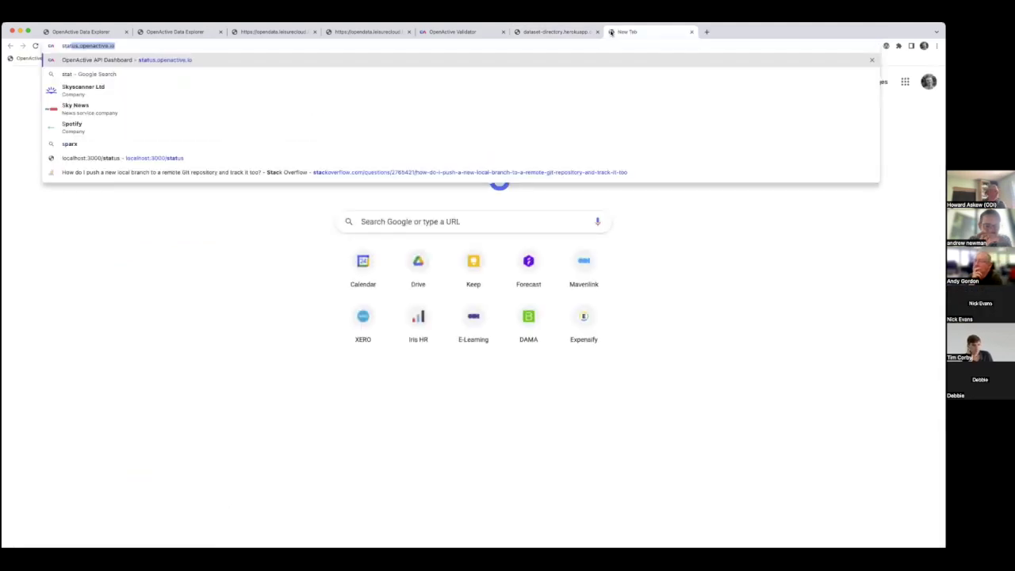
pyautogui.press('Return')
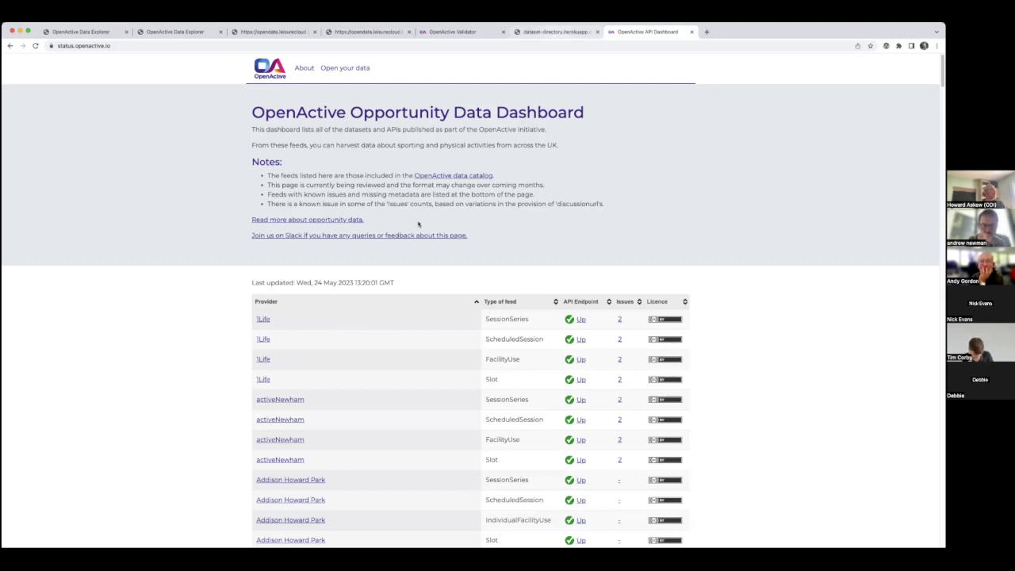
# Step: Highlight Everyone Active's SessionSeries record in the dataset directory, and return to the data explorer's Everyone Active query
pyautogui.hotkey('ctrl', 'shift', 'Tab')
pyautogui.scroll(-2, 420, 245)
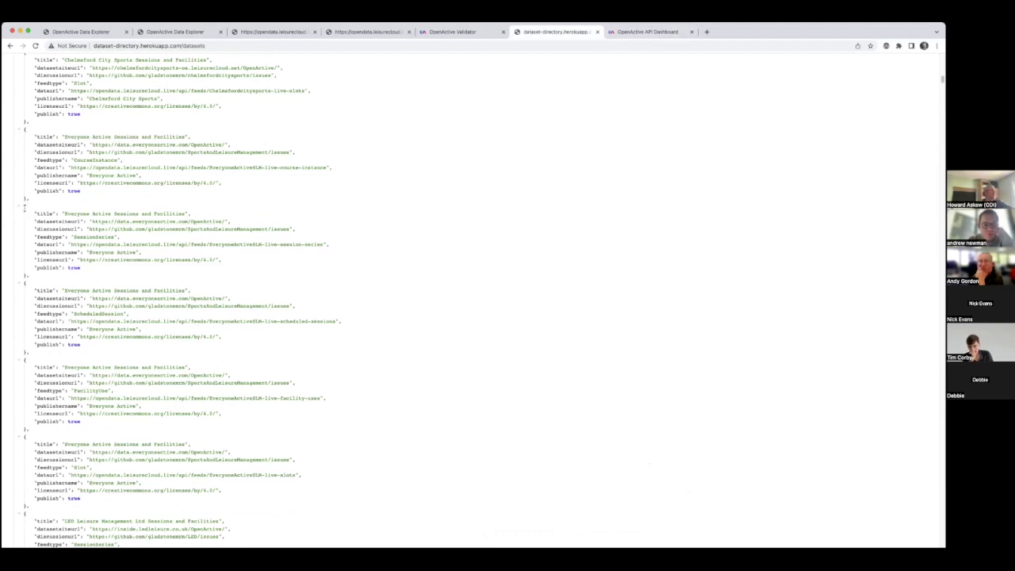
pyautogui.moveTo(32, 208); pyautogui.dragTo(127, 277)
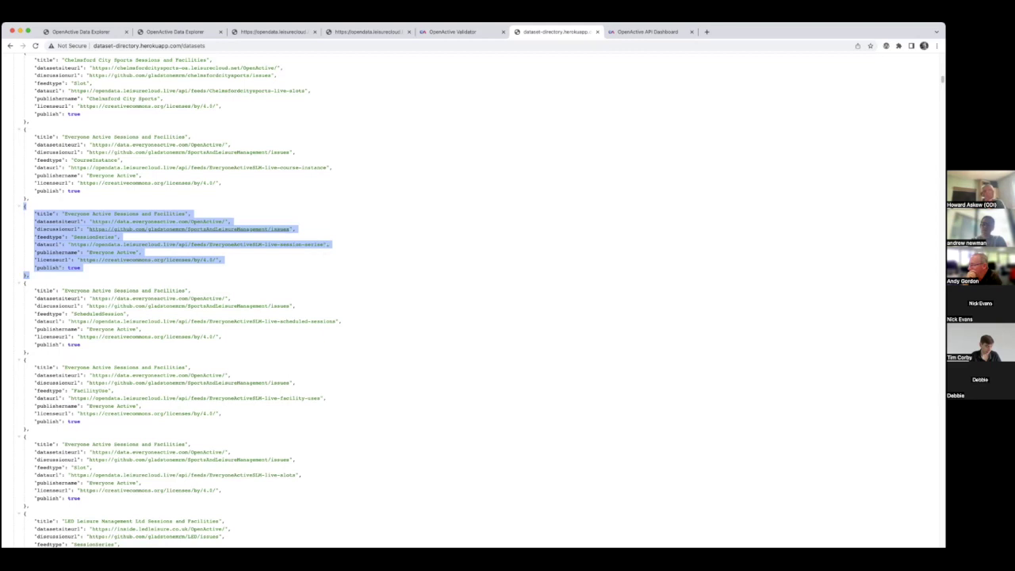
pyautogui.click(175, 32)
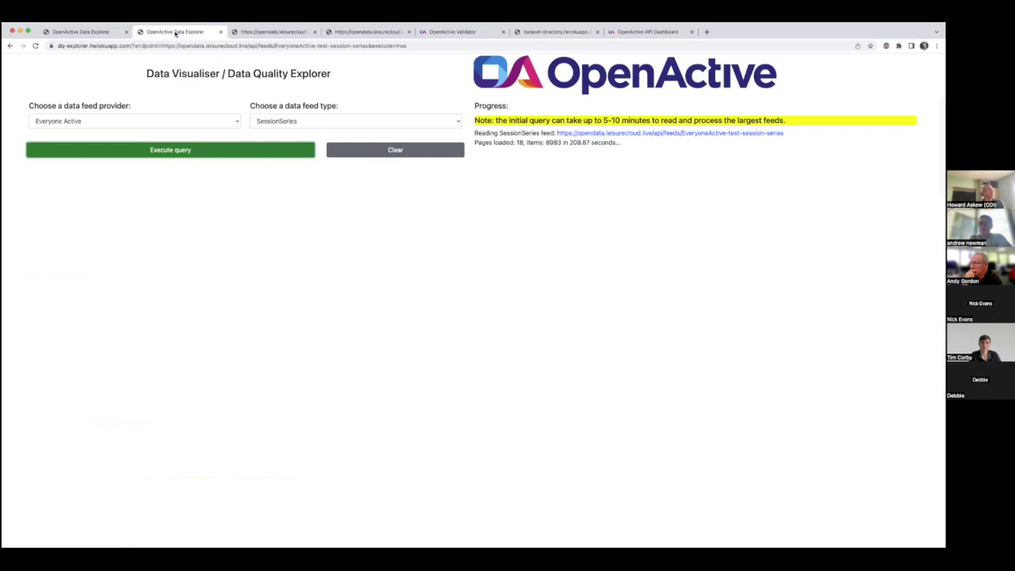